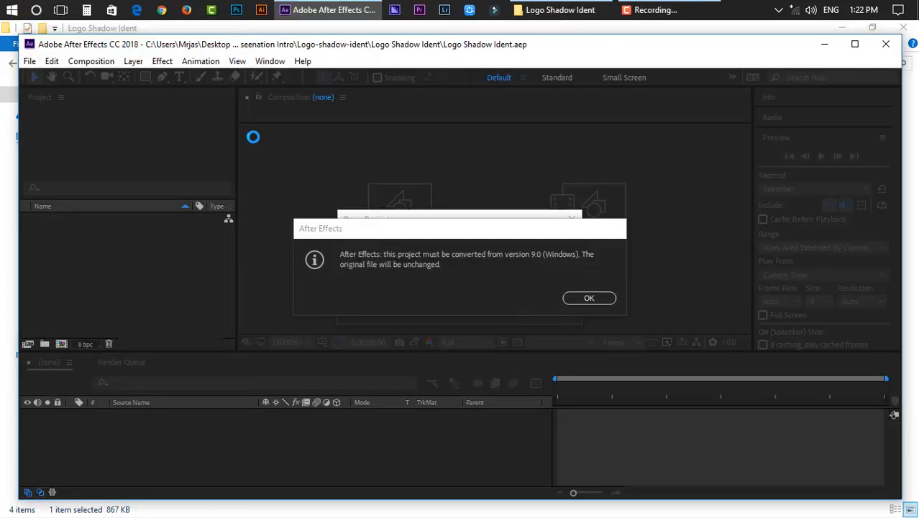
Accept the conversion of the Logo Shadow Ident project and maximize the program window
{"action": "left_click", "coordinate": [589, 298]}
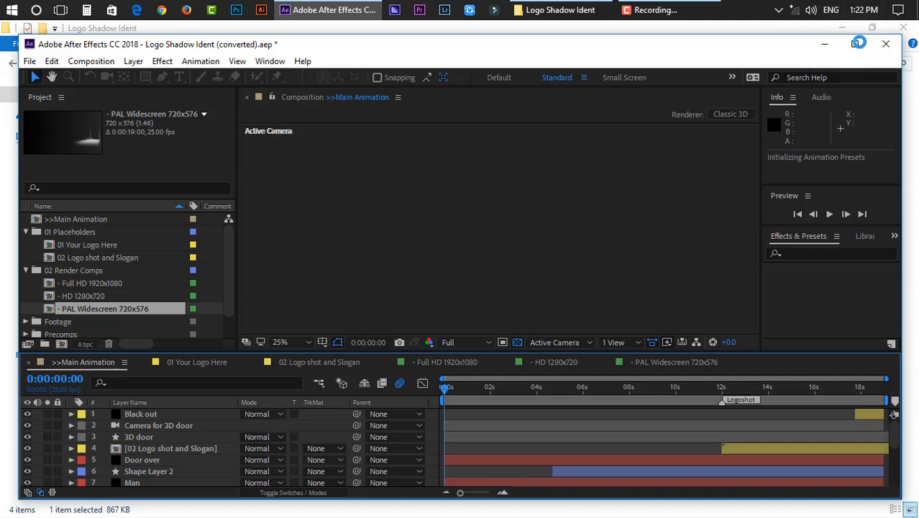
{"action": "left_click", "coordinate": [855, 44]}
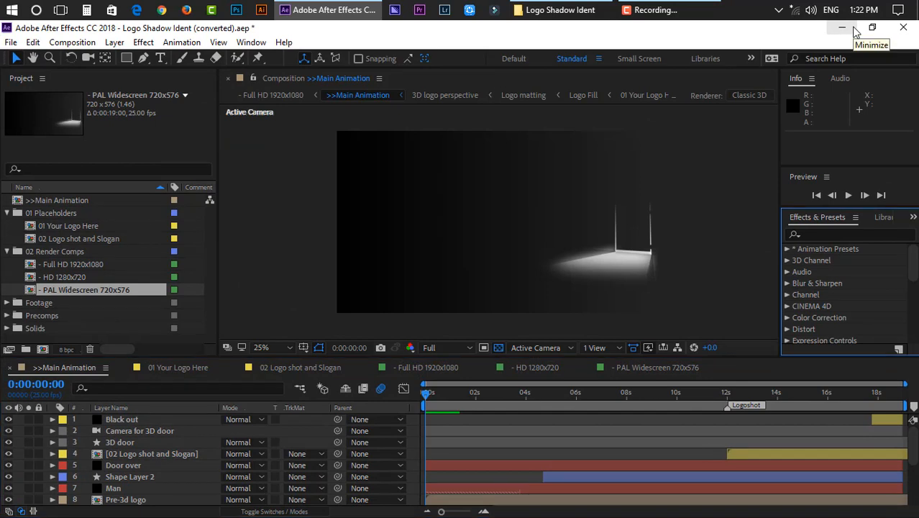
Set the Main Animation preview resolution to Quarter and move the playhead to about 0:00:04:19
{"action": "left_click", "coordinate": [466, 348]}
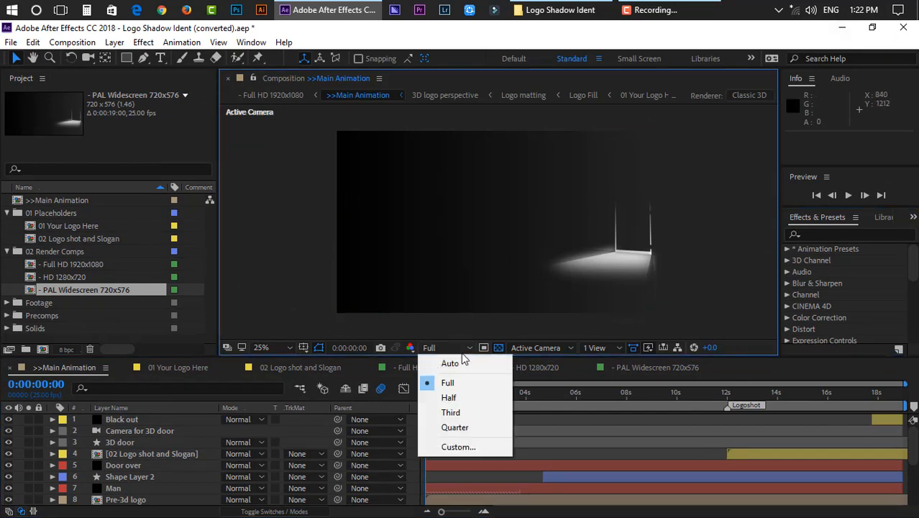
{"action": "left_click", "coordinate": [457, 429]}
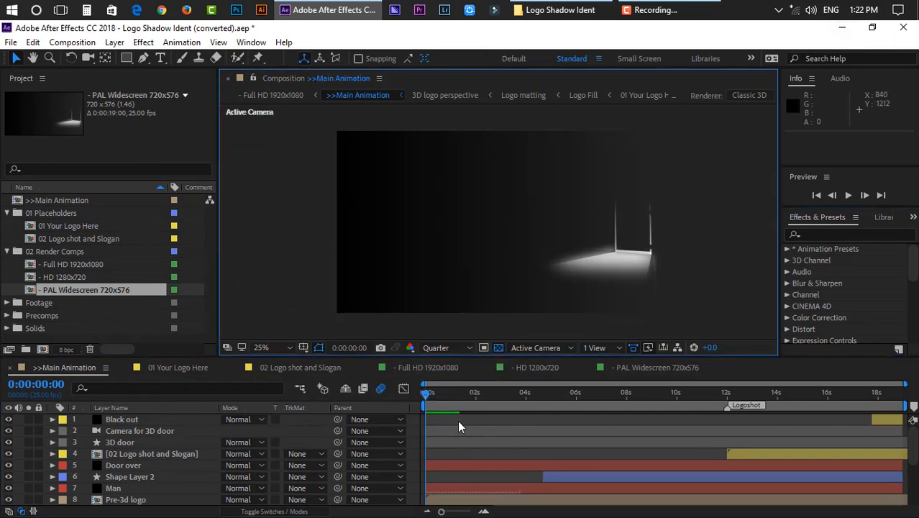
{"action": "mouse_move", "coordinate": [529, 398]}
{"action": "left_mouse_down"}
{"action": "mouse_move", "coordinate": [895, 406]}
{"action": "mouse_move", "coordinate": [503, 406]}
{"action": "mouse_move", "coordinate": [545, 404]}
{"action": "left_mouse_up"}
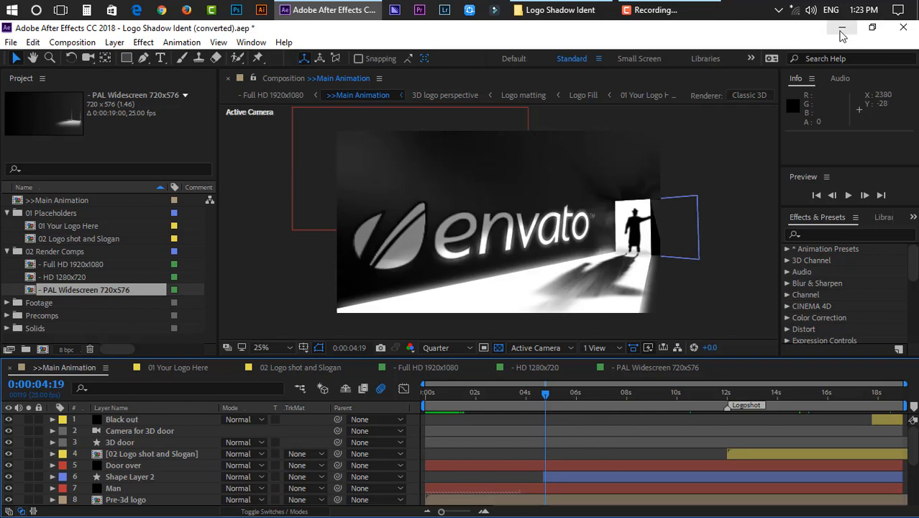
Open the 01 Your Logo Here composition and collapse the 01 Placeholders and 02 Render Comps folders
{"action": "left_click", "coordinate": [180, 369]}
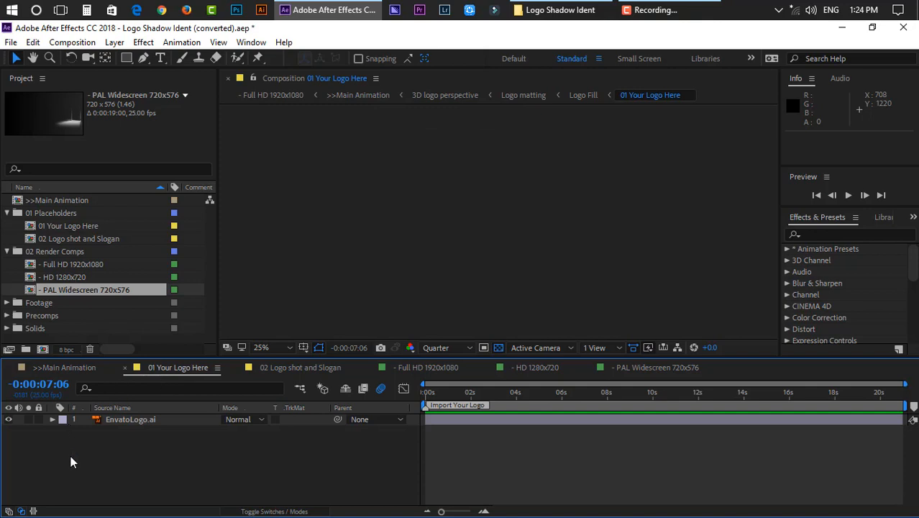
{"action": "left_click", "coordinate": [118, 421]}
{"action": "left_click", "coordinate": [119, 466]}
{"action": "left_click", "coordinate": [8, 252]}
{"action": "left_click", "coordinate": [8, 214]}
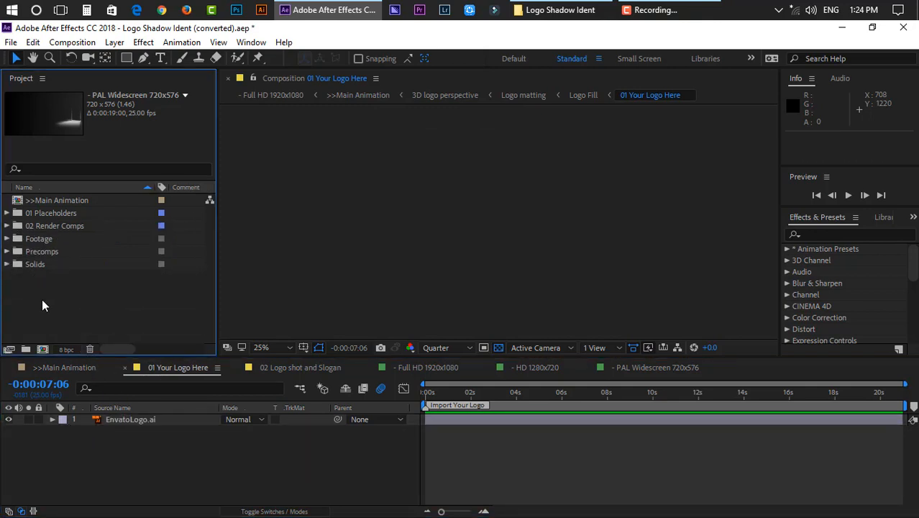
Import LOGO.png from the Logo Shadow Ident folder into the project
{"action": "left_click", "coordinate": [46, 287]}
{"action": "double_click", "coordinate": [47, 284]}
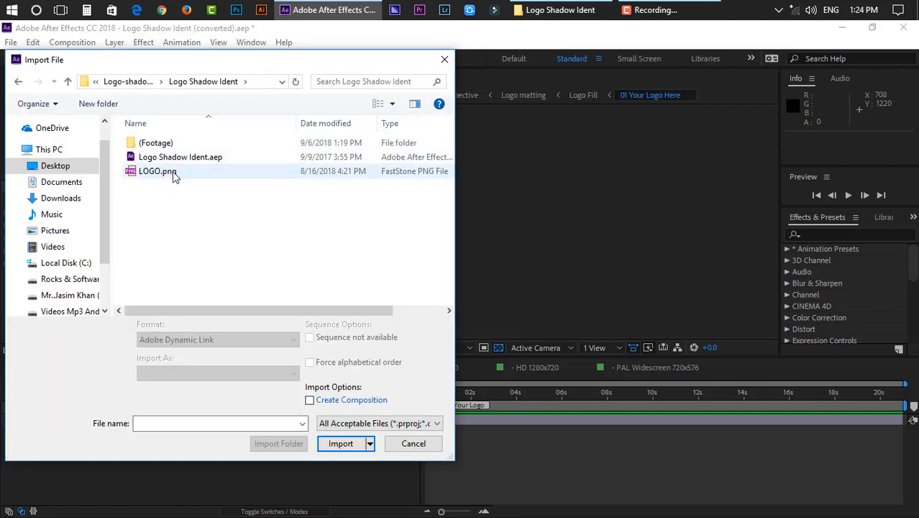
{"action": "double_click", "coordinate": [173, 172]}
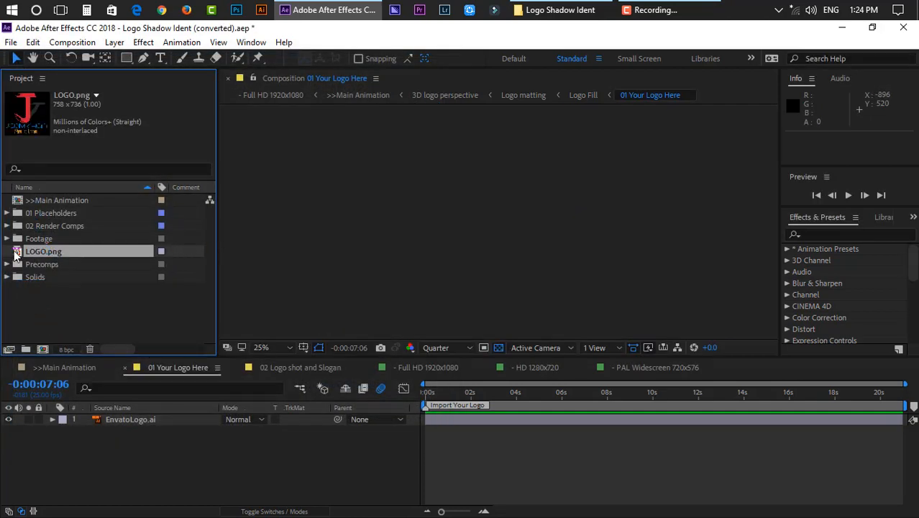
Add LOGO.png to the 01 Your Logo Here composition below EnvatoLogo.ai and hide the EnvatoLogo.ai layer
{"action": "left_click_drag", "start_coordinate": [39, 255], "coordinate": [80, 447]}
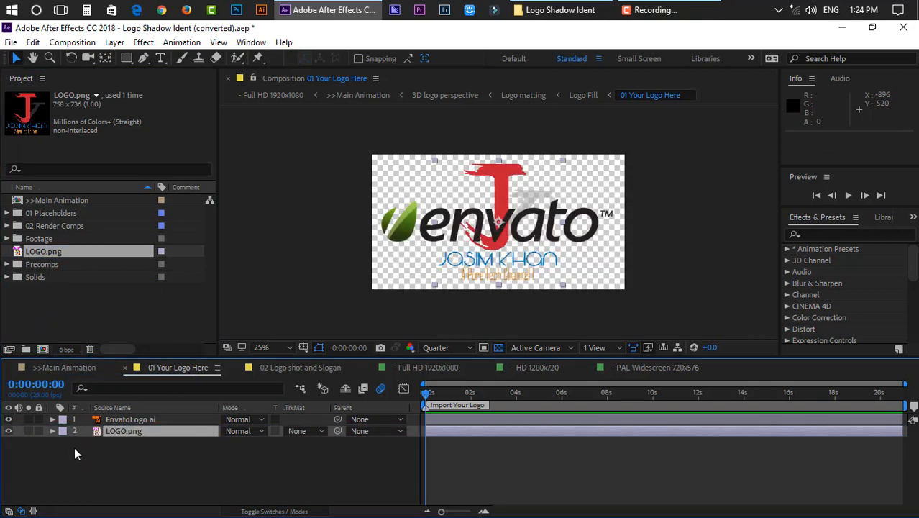
{"action": "left_click", "coordinate": [9, 420]}
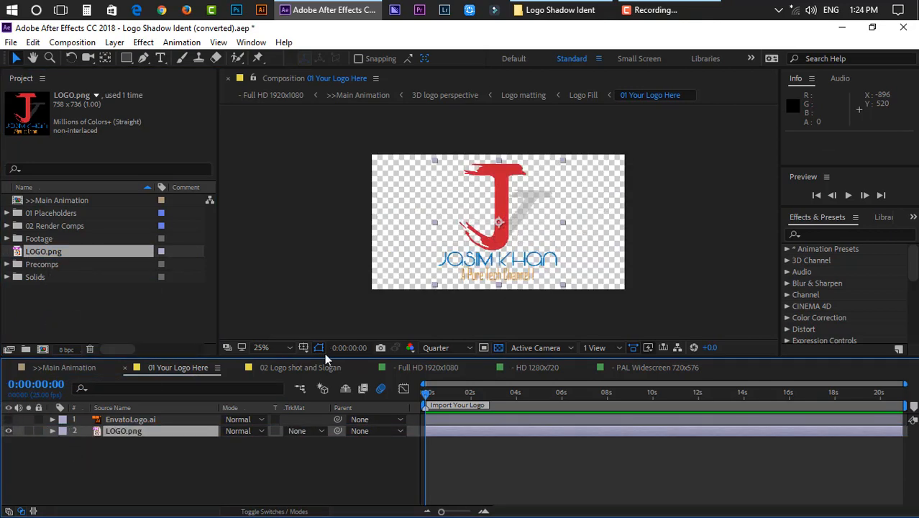
Stretch the LOGO.png layer horizontally to nearly the full frame width and centre it at about 738, 392
{"action": "left_click_drag", "start_coordinate": [505, 242], "coordinate": [448, 244]}
{"action": "left_click_drag", "start_coordinate": [506, 227], "coordinate": [573, 230]}
{"action": "left_click_drag", "start_coordinate": [449, 227], "coordinate": [540, 215]}
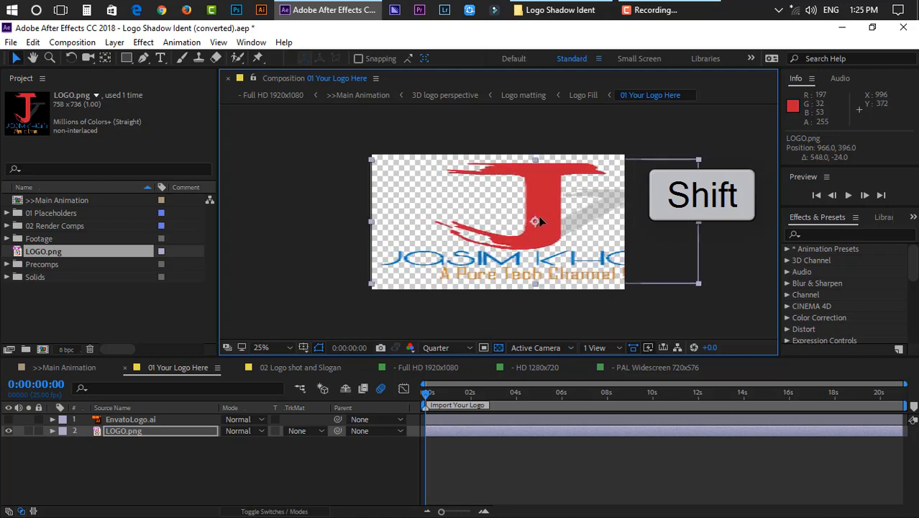
{"action": "left_click_drag", "start_coordinate": [699, 221], "coordinate": [638, 220]}
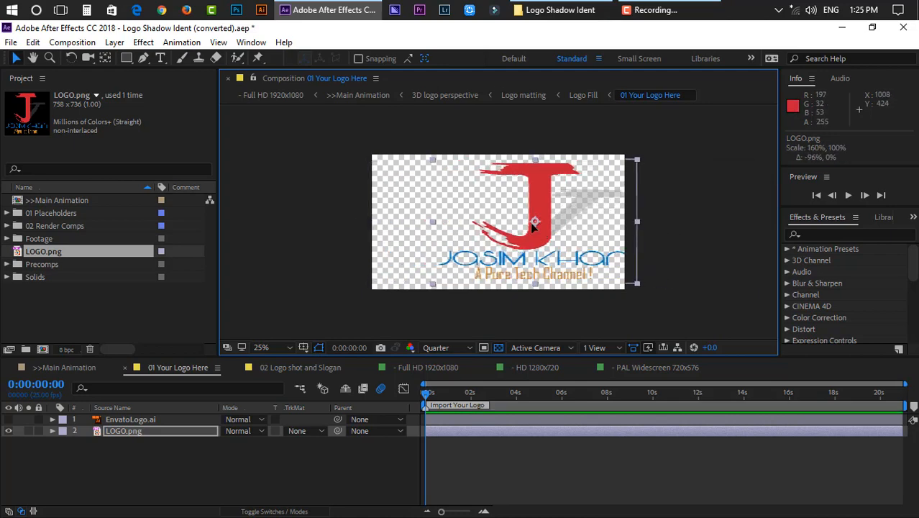
{"action": "left_click_drag", "start_coordinate": [539, 223], "coordinate": [486, 224]}
{"action": "left_click_drag", "start_coordinate": [586, 222], "coordinate": [608, 222]}
{"action": "mouse_move", "coordinate": [505, 226]}
{"action": "left_mouse_down"}
{"action": "mouse_move", "coordinate": [524, 225]}
{"action": "mouse_move", "coordinate": [512, 225]}
{"action": "left_mouse_up"}
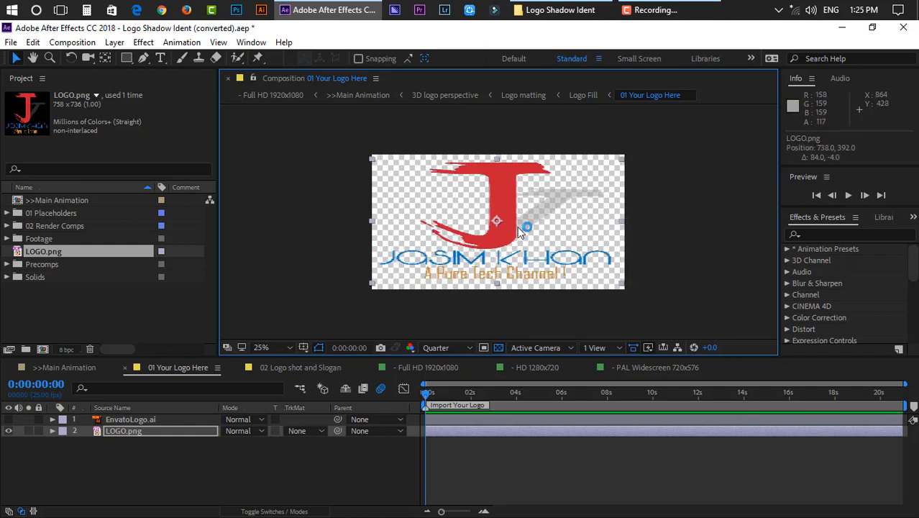
Reduce the height of the LOGO.png layer and reposition it at about 746, 384
{"action": "left_click_drag", "start_coordinate": [497, 159], "coordinate": [499, 171]}
{"action": "left_click_drag", "start_coordinate": [506, 211], "coordinate": [506, 209]}
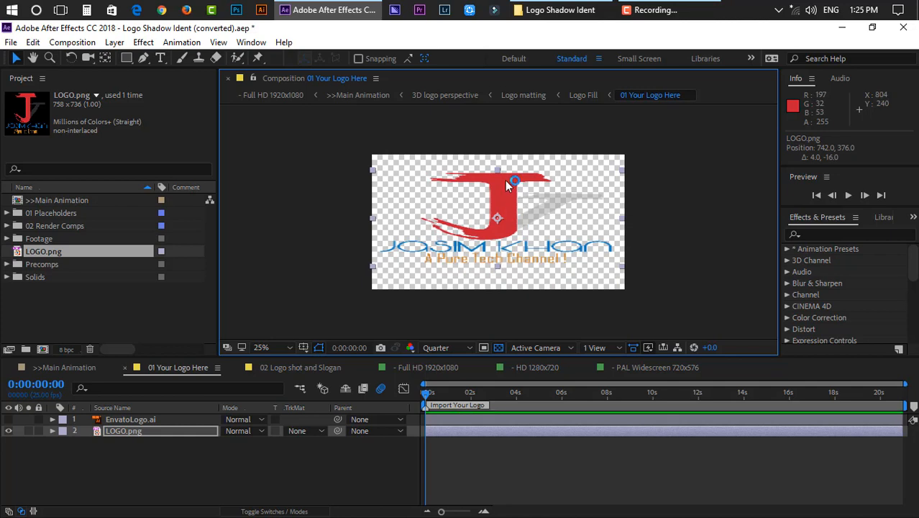
{"action": "left_click_drag", "start_coordinate": [497, 170], "coordinate": [504, 193]}
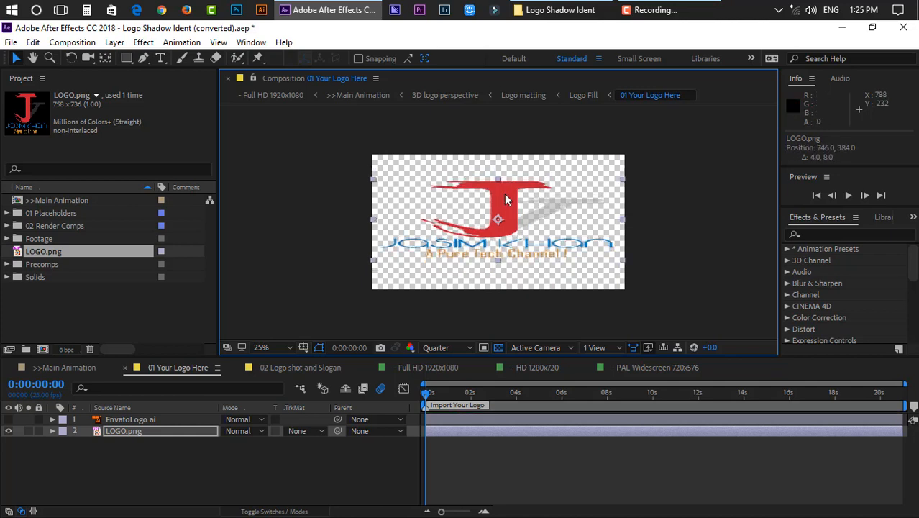
Check the replaced logo in the Main Animation composition at about 0:00:05:20
{"action": "left_click", "coordinate": [61, 367]}
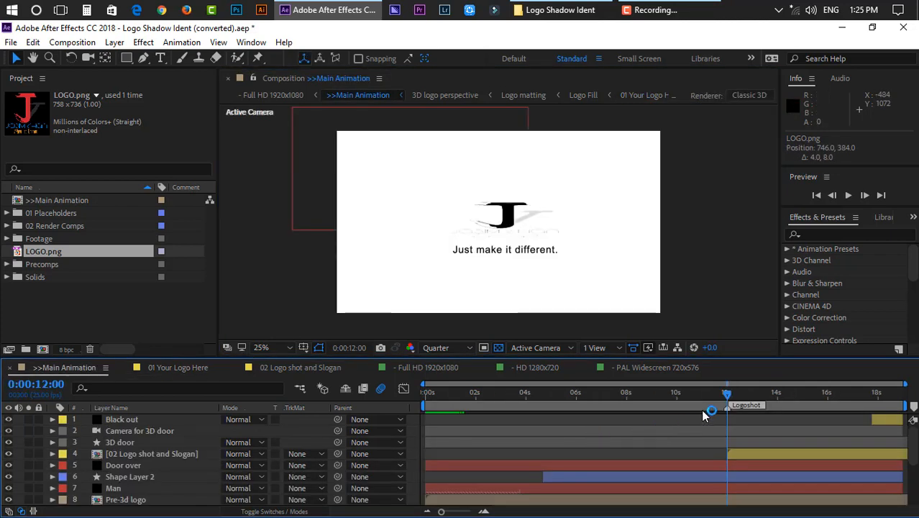
{"action": "left_click_drag", "start_coordinate": [726, 395], "coordinate": [572, 407]}
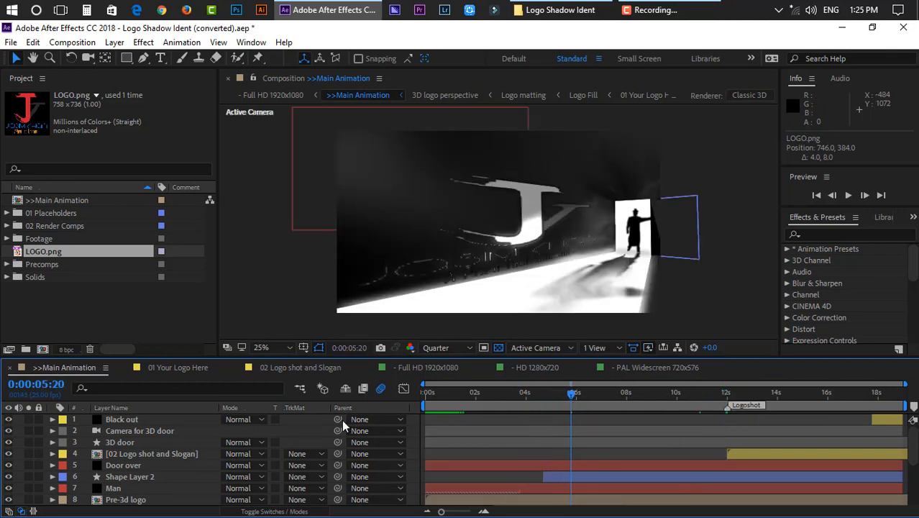
Replace the slogan text in the 02 Logo shot and Slogan composition with "subscribe"
{"action": "left_click", "coordinate": [155, 369]}
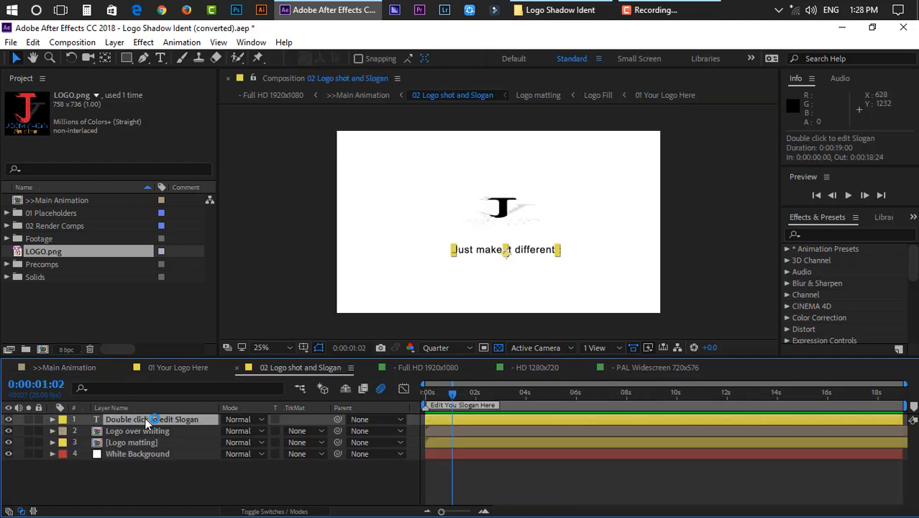
{"action": "double_click", "coordinate": [147, 422]}
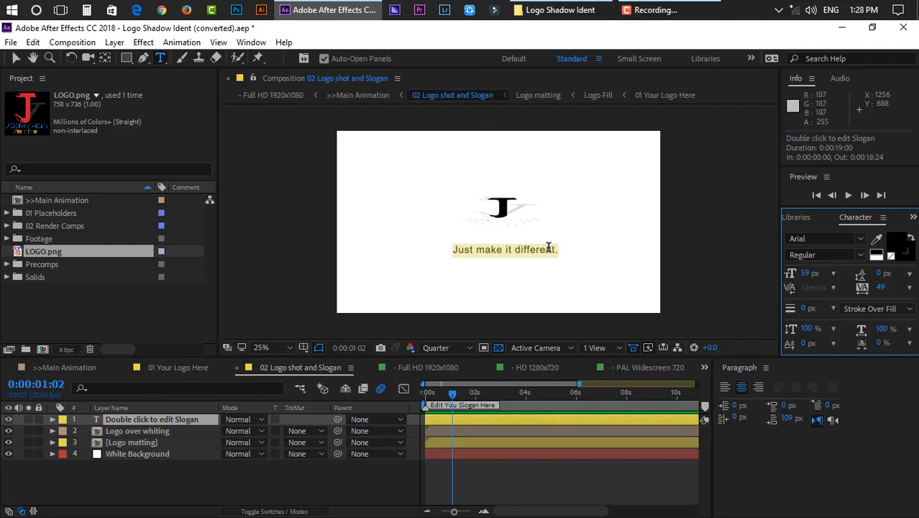
{"action": "type", "text": "subscribe"}
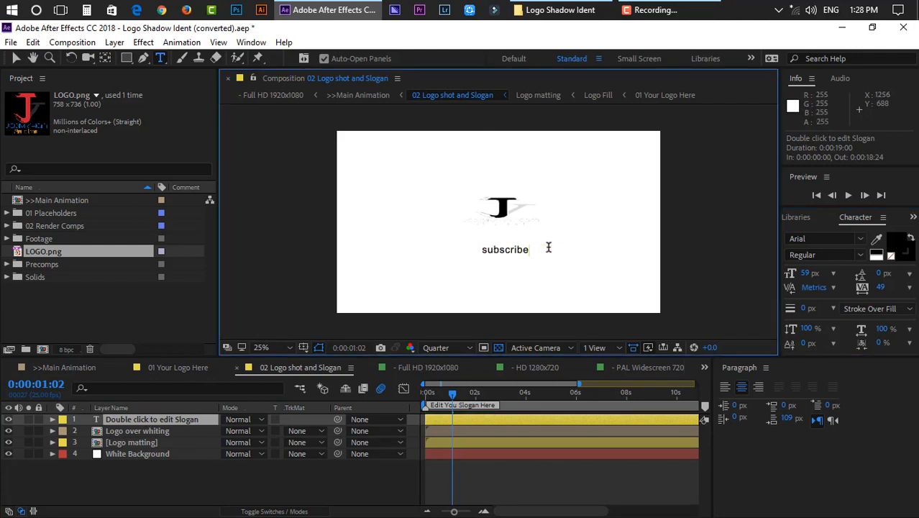
Format the slogan text in all caps and set its font size to 77 px
{"action": "double_click", "coordinate": [503, 253]}
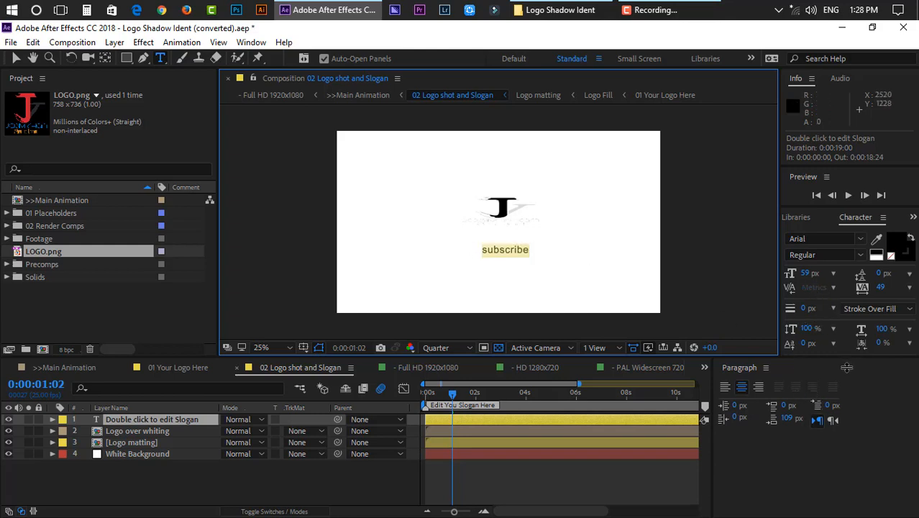
{"action": "left_click_drag", "start_coordinate": [848, 357], "coordinate": [847, 379]}
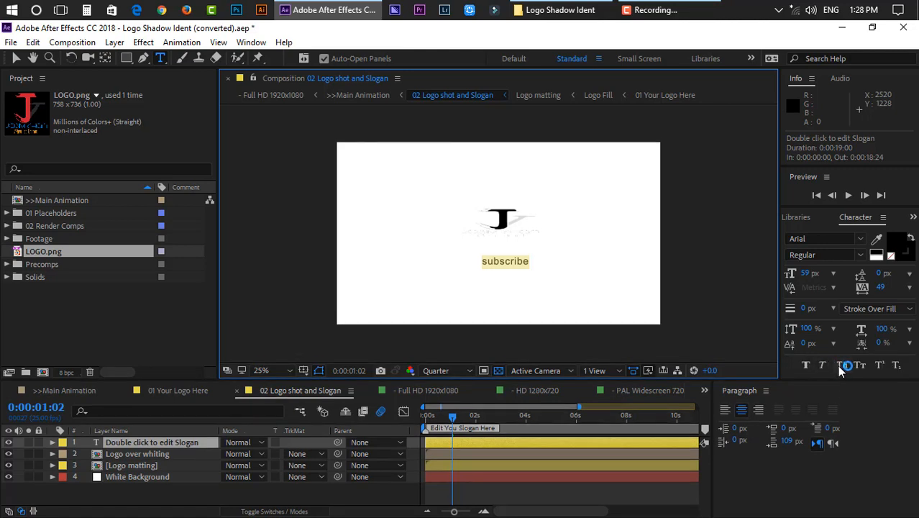
{"action": "left_click", "coordinate": [840, 367]}
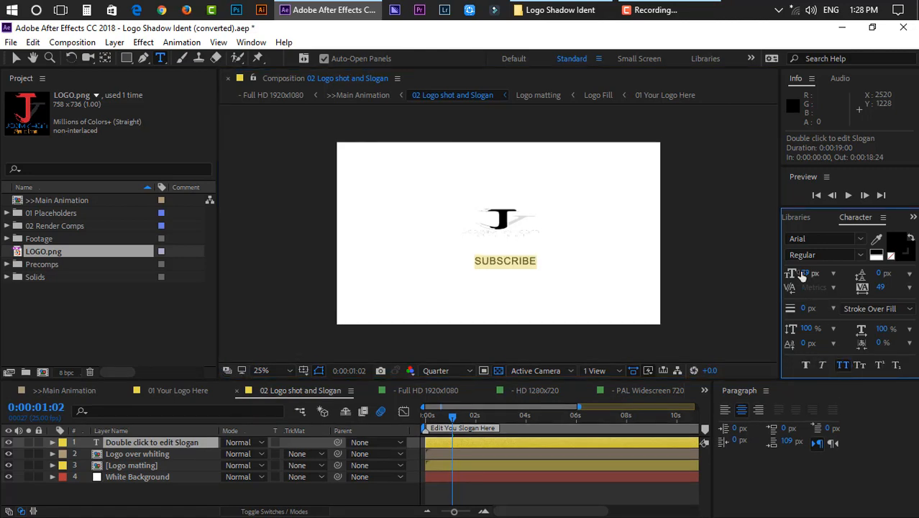
{"action": "left_click_drag", "start_coordinate": [799, 270], "coordinate": [813, 276]}
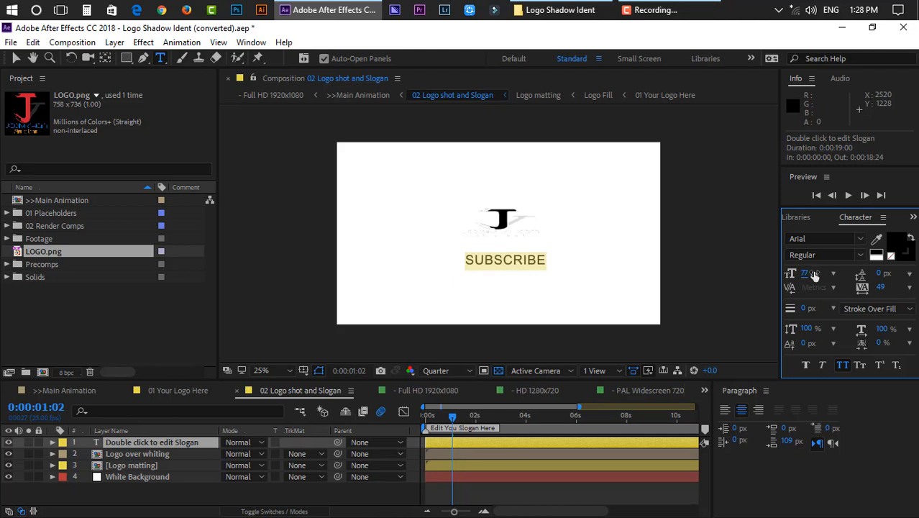
Delete the Logo over whiting layer from the 02 Logo shot and Slogan composition
{"action": "left_click", "coordinate": [133, 454]}
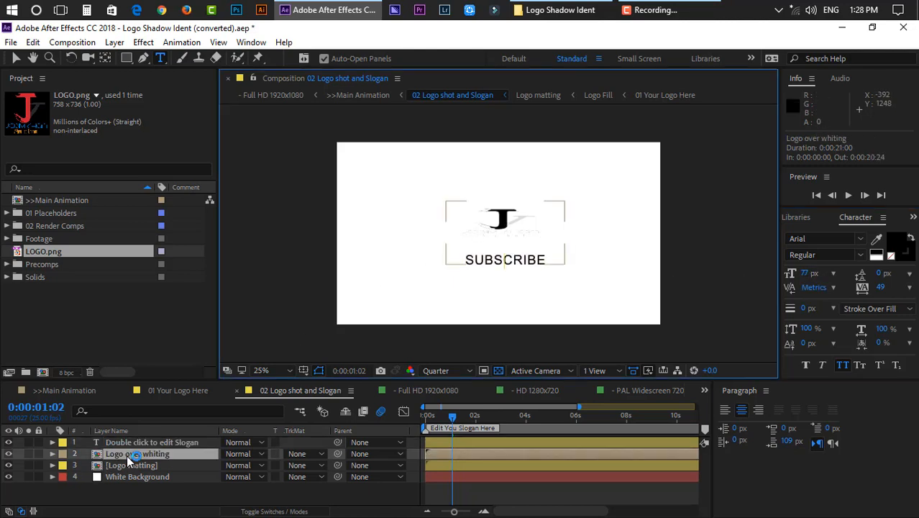
{"action": "left_click", "coordinate": [174, 425]}
{"action": "key", "text": "Delete"}
{"action": "key", "text": "Delete"}
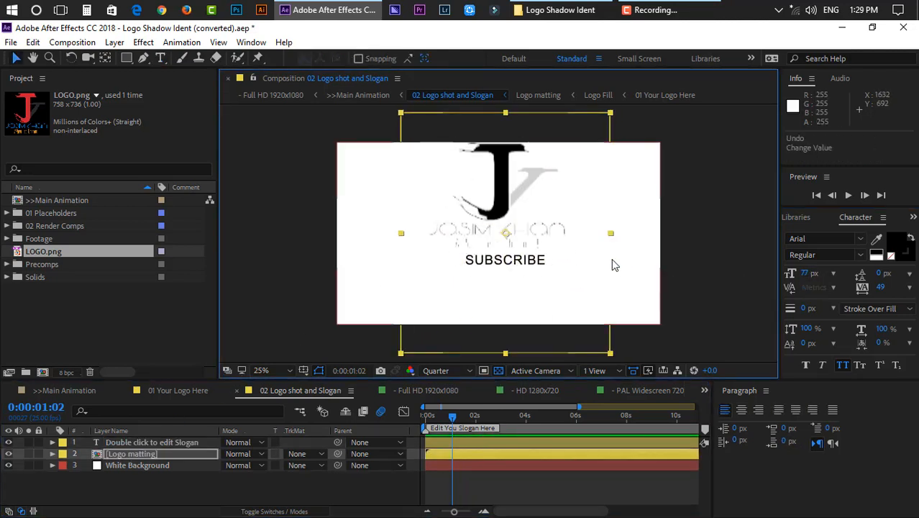
Replace the Logo matting layer with LOGO.png, scaled to about 103% by 87% and placed at about 1028, 532
{"action": "left_click_drag", "start_coordinate": [42, 251], "coordinate": [123, 454]}
{"action": "left_click_drag", "start_coordinate": [565, 299], "coordinate": [545, 274]}
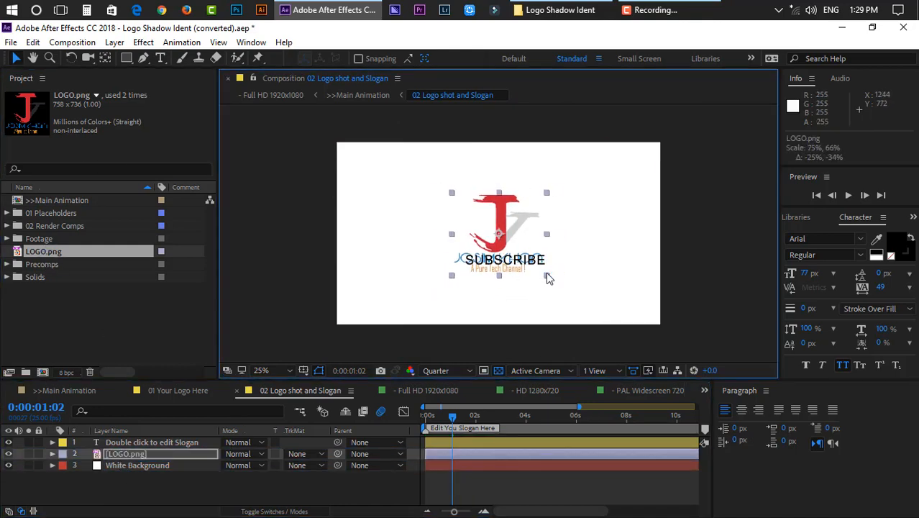
{"action": "left_click_drag", "start_coordinate": [499, 228], "coordinate": [501, 205]}
{"action": "left_click_drag", "start_coordinate": [550, 258], "coordinate": [569, 272]}
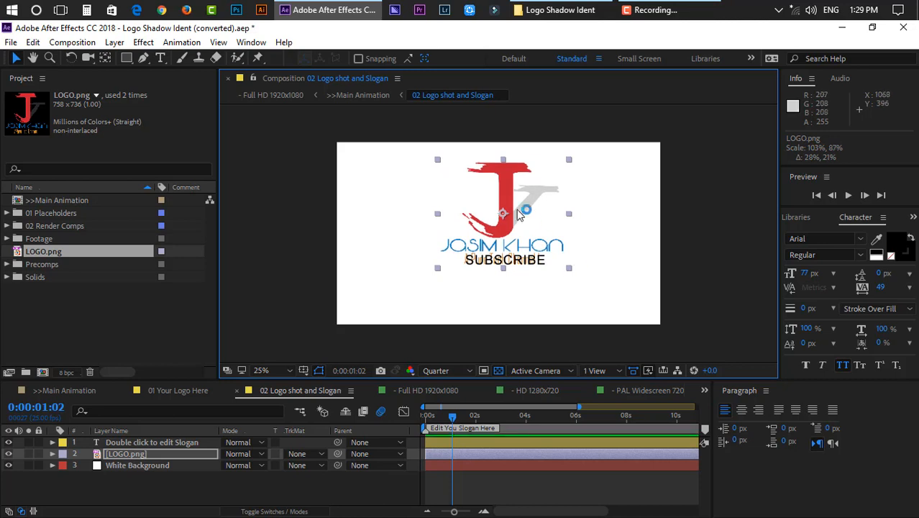
{"action": "left_click_drag", "start_coordinate": [514, 206], "coordinate": [520, 224]}
{"action": "left_click", "coordinate": [389, 187]}
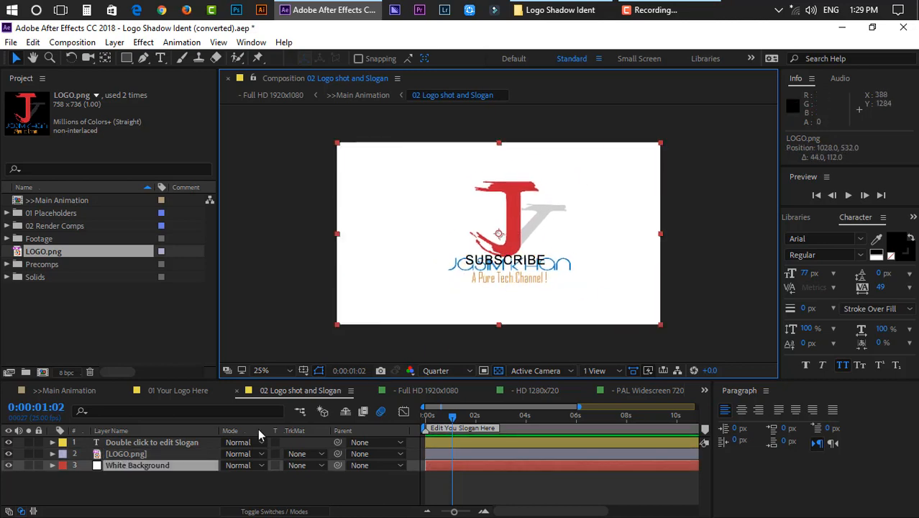
Move the slogan below the logo to about 996, 908 and scale the logo to about 91% by 75%
{"action": "left_click", "coordinate": [171, 446]}
{"action": "left_click_drag", "start_coordinate": [516, 259], "coordinate": [516, 291]}
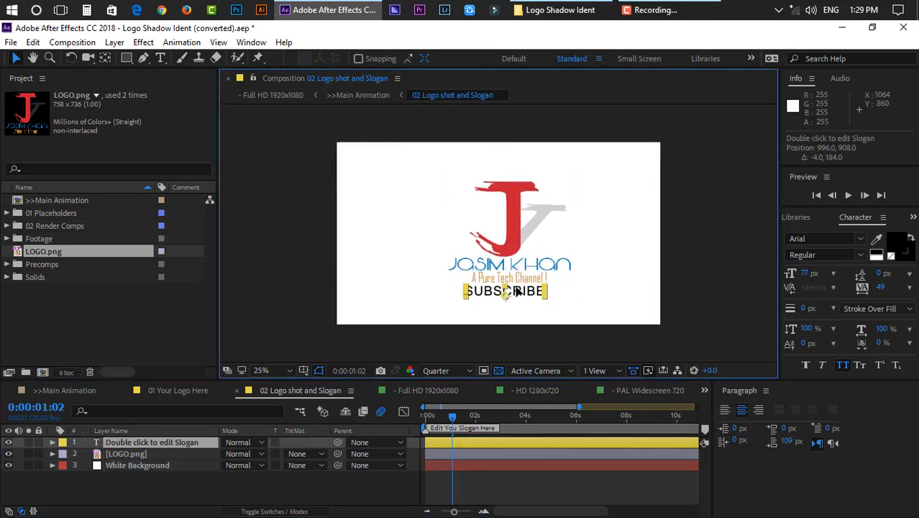
{"action": "left_click", "coordinate": [575, 288]}
{"action": "left_click_drag", "start_coordinate": [576, 289], "coordinate": [567, 286]}
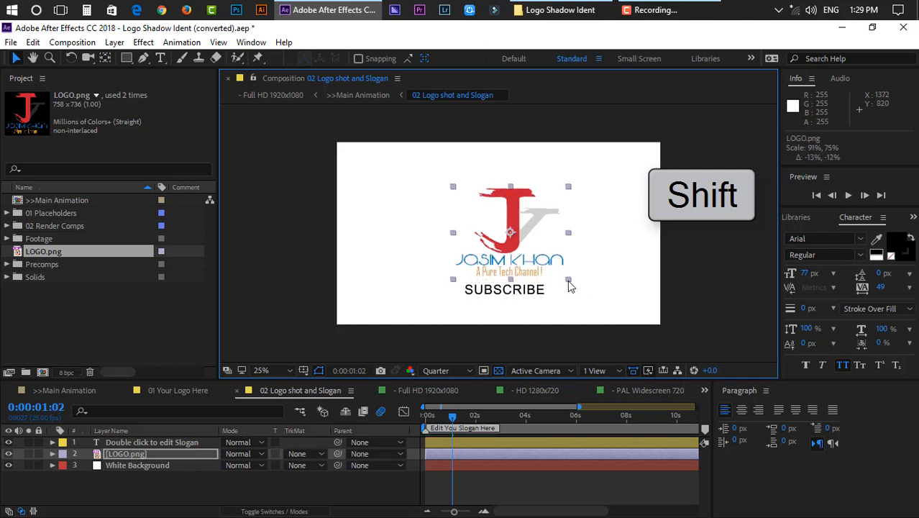
Move the logo down and nudge it sideways to position 1008, 564, centred above the slogan
{"action": "left_click_drag", "start_coordinate": [511, 243], "coordinate": [511, 249]}
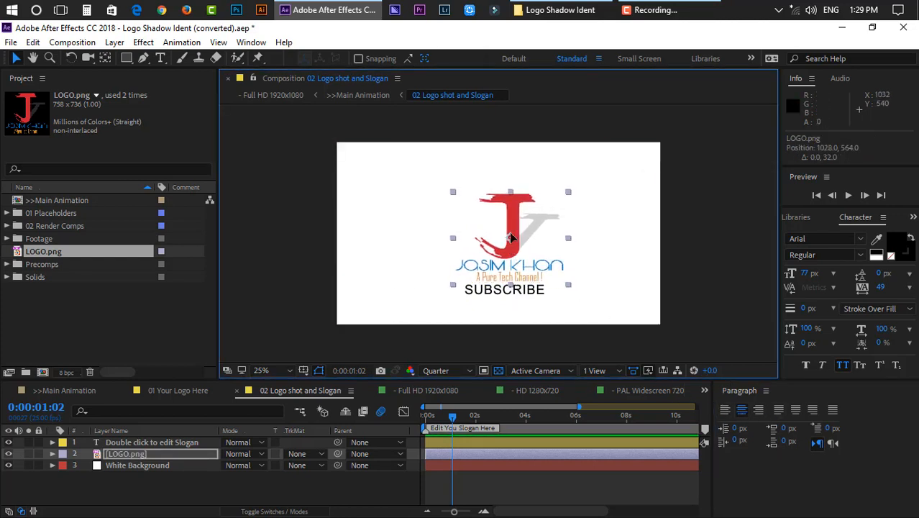
{"action": "left_click_drag", "start_coordinate": [512, 240], "coordinate": [511, 240]}
{"action": "key", "text": "Left"}
{"action": "key", "text": "Left"}
{"action": "key", "text": "Left"}
{"action": "key", "text": "Left"}
{"action": "key", "text": "Left"}
{"action": "key", "text": "Left"}
{"action": "key", "text": "Left"}
{"action": "key", "text": "Right"}
{"action": "key", "text": "Right"}
{"action": "key", "text": "Right"}
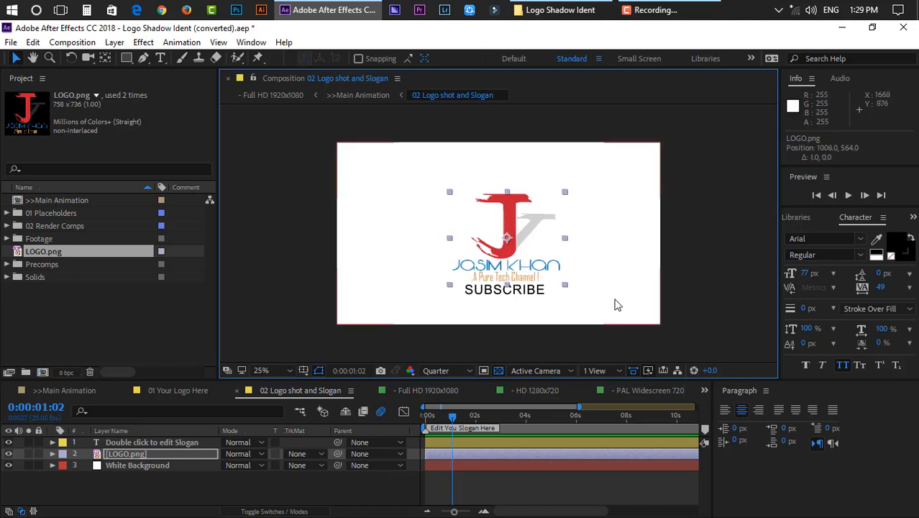
{"action": "left_click", "coordinate": [615, 305]}
Return the playhead to the start of the slogan composition and open the Main Animation composition
{"action": "left_click_drag", "start_coordinate": [453, 417], "coordinate": [412, 448]}
{"action": "left_click", "coordinate": [64, 390]}
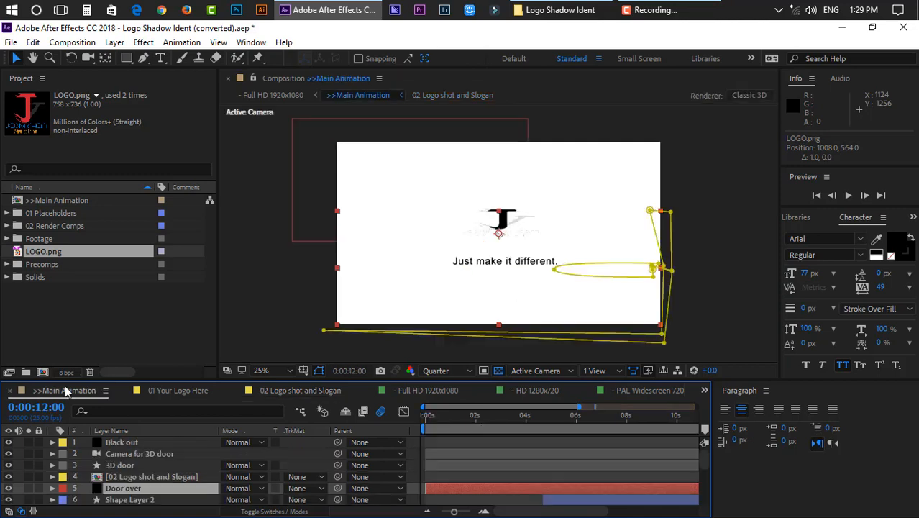
Widen the timeline, set the Main Animation preview resolution to Full and move the playhead to 0:00:12:12
{"action": "left_click_drag", "start_coordinate": [716, 411], "coordinate": [824, 408]}
{"action": "left_click_drag", "start_coordinate": [736, 424], "coordinate": [424, 431]}
{"action": "left_click", "coordinate": [451, 374]}
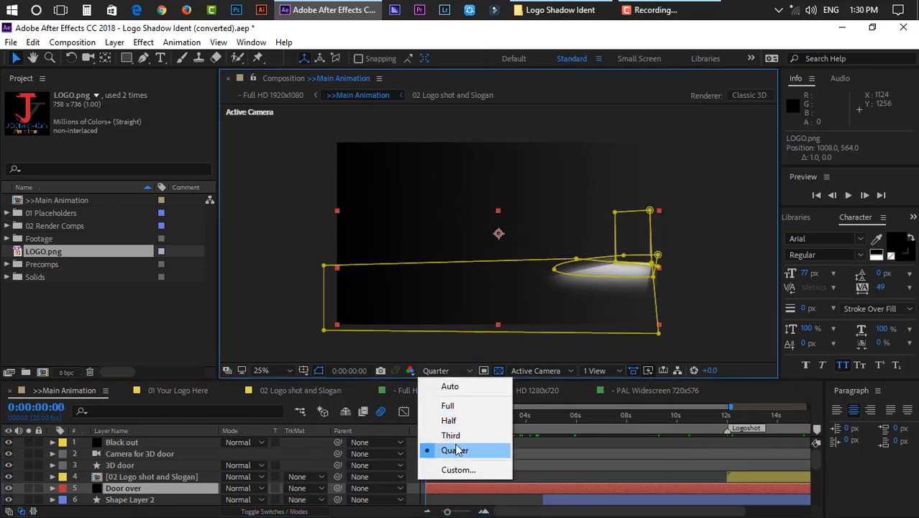
{"action": "left_click", "coordinate": [440, 406]}
{"action": "left_click_drag", "start_coordinate": [423, 424], "coordinate": [739, 428]}
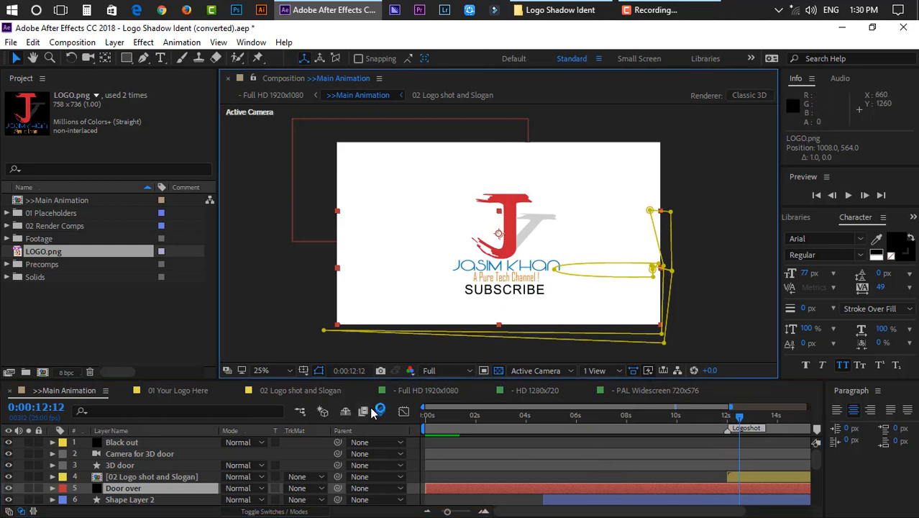
Open the 02 Logo shot and Slogan composition and lower the SUBSCRIBE slogan to position 996, 924
{"action": "left_click", "coordinate": [310, 390]}
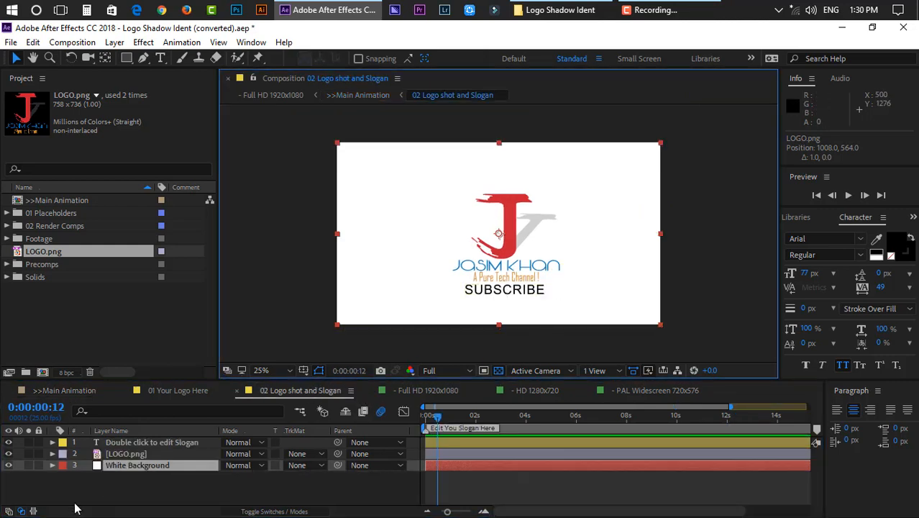
{"action": "left_click", "coordinate": [151, 441]}
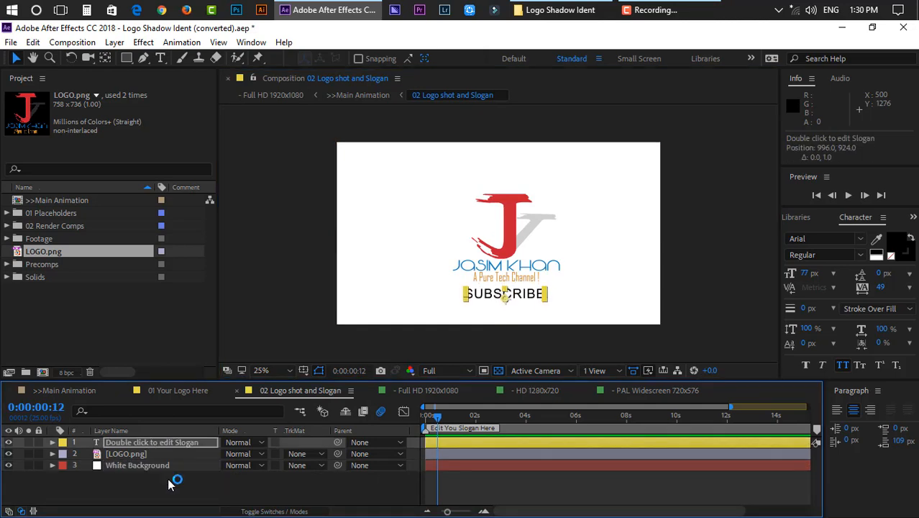
{"action": "left_click", "coordinate": [89, 503]}
{"action": "left_click", "coordinate": [173, 442]}
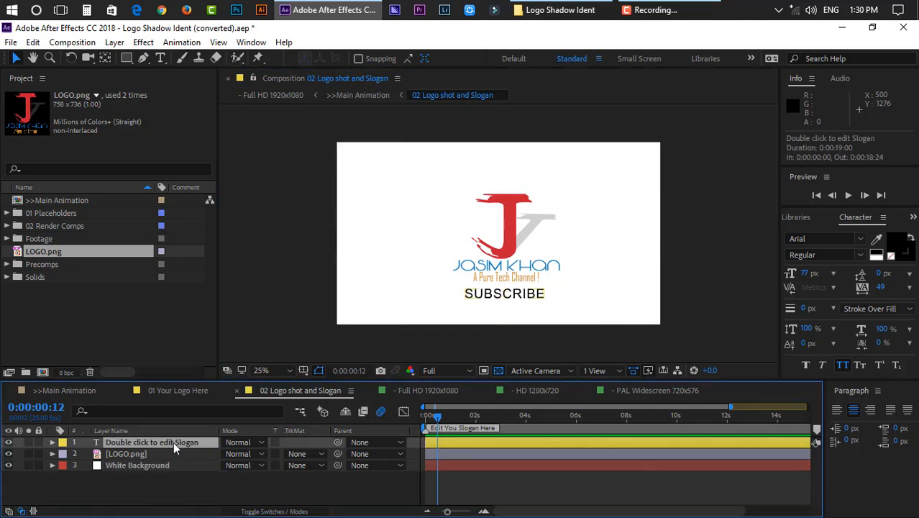
Scale the logo down slightly and move it up in the frame
{"action": "left_click", "coordinate": [524, 261]}
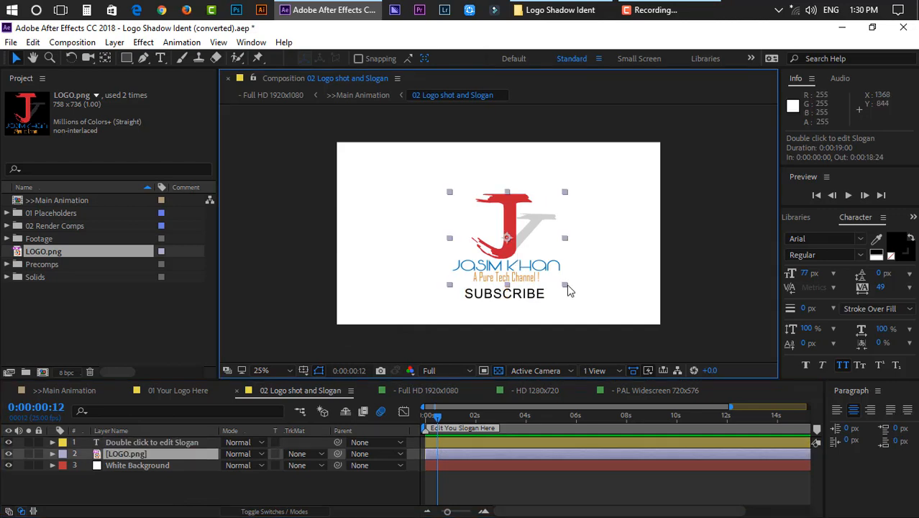
{"action": "left_click_drag", "start_coordinate": [566, 283], "coordinate": [560, 272]}
{"action": "left_click_drag", "start_coordinate": [514, 230], "coordinate": [515, 214]}
Move the SUBSCRIBE slogan up below the logo to position 1000, 800, leaving room for another text line between them
{"action": "left_click", "coordinate": [508, 296]}
{"action": "left_click_drag", "start_coordinate": [508, 297], "coordinate": [519, 264]}
{"action": "left_click", "coordinate": [523, 290]}
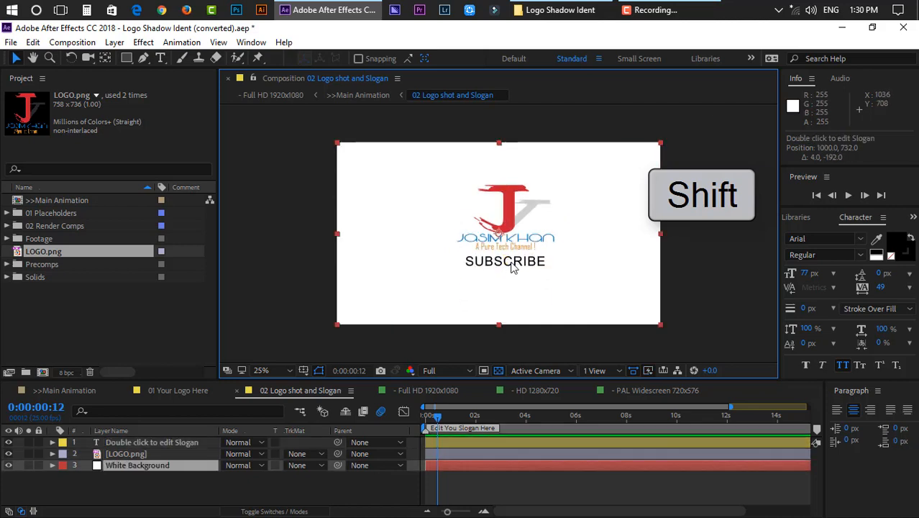
{"action": "left_click_drag", "start_coordinate": [513, 263], "coordinate": [527, 278]}
{"action": "key", "text": "ctrl+z"}
{"action": "left_click", "coordinate": [184, 442]}
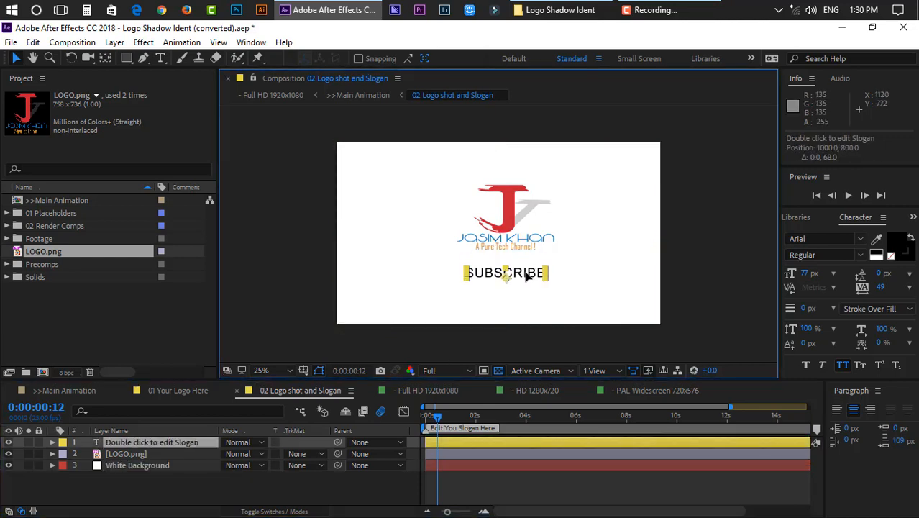
Duplicate the slogan text layer and move the copy up between the logo and SUBSCRIBE to position 1004, 720
{"action": "left_click", "coordinate": [161, 442]}
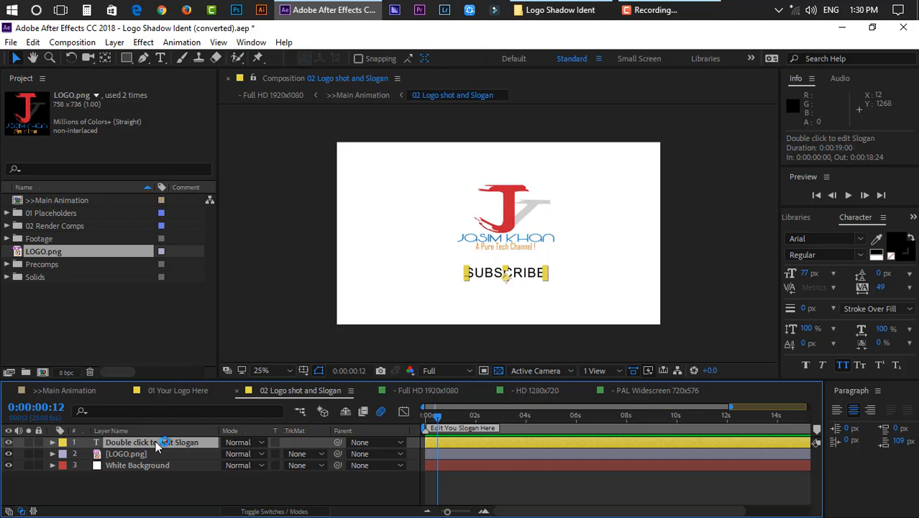
{"action": "key", "text": "ctrl+d"}
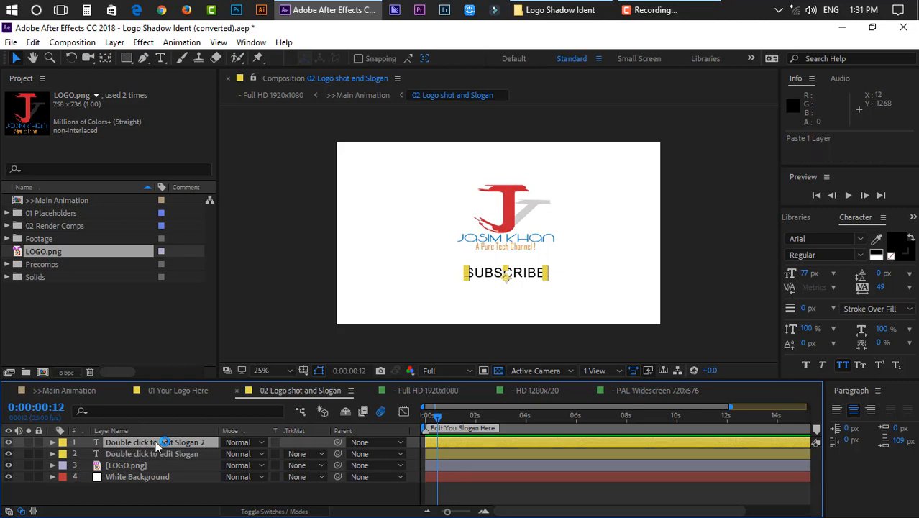
{"action": "left_click_drag", "start_coordinate": [527, 272], "coordinate": [527, 257]}
Replace the text of the duplicated slogan layer with the YouTube channel address
{"action": "double_click", "coordinate": [526, 258]}
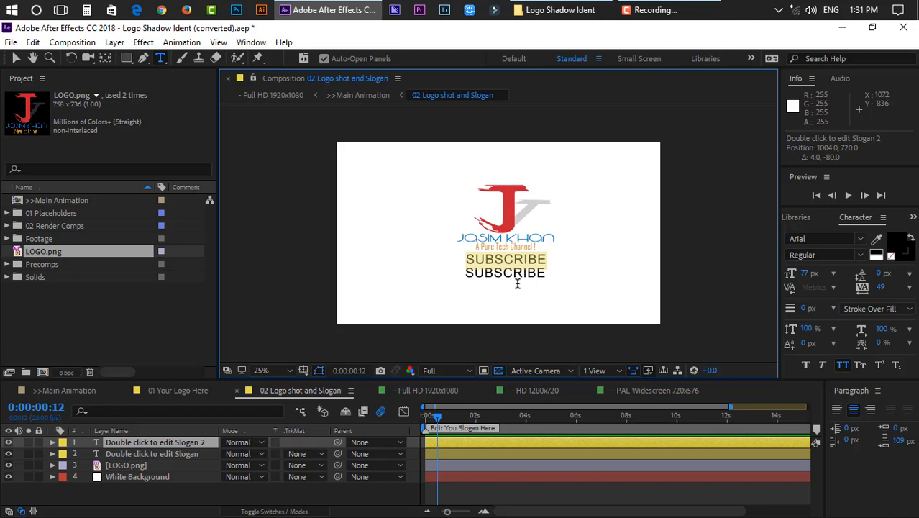
{"action": "type", "text": "WWW.YO"}
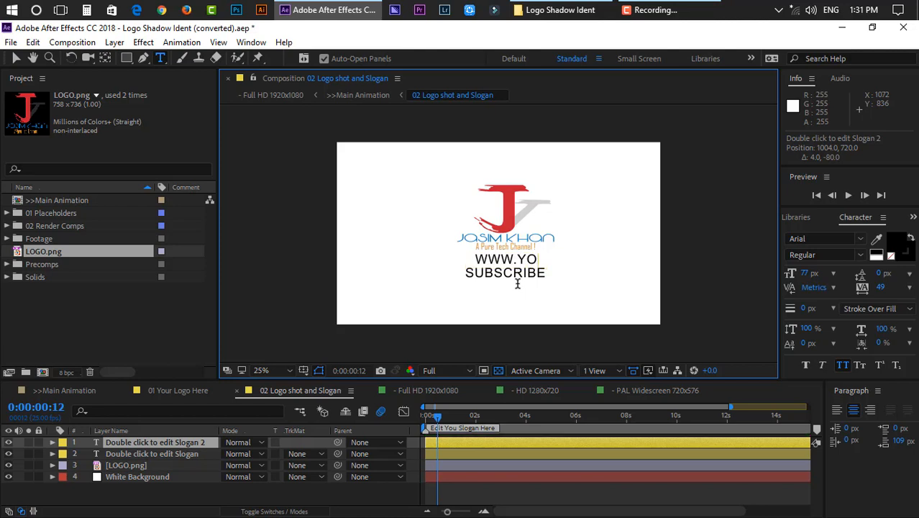
{"action": "type", "text": "UTY"}
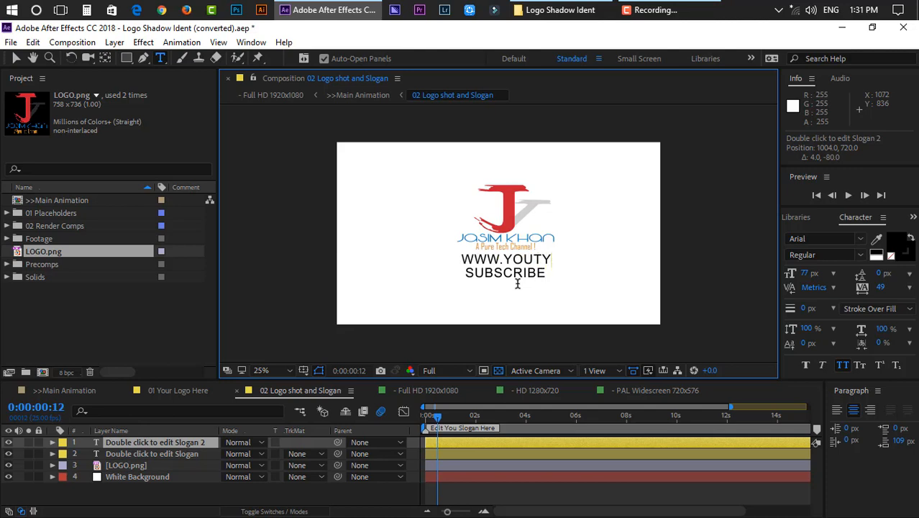
{"action": "key", "text": "BackSpace"}
{"action": "type", "text": "U"}
{"action": "type", "text": "BE"}
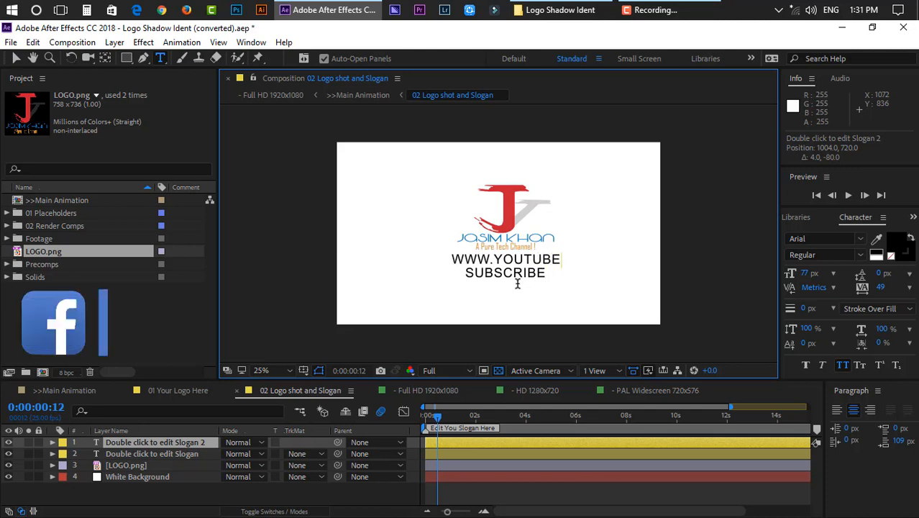
{"action": "type", "text": ".COM/"}
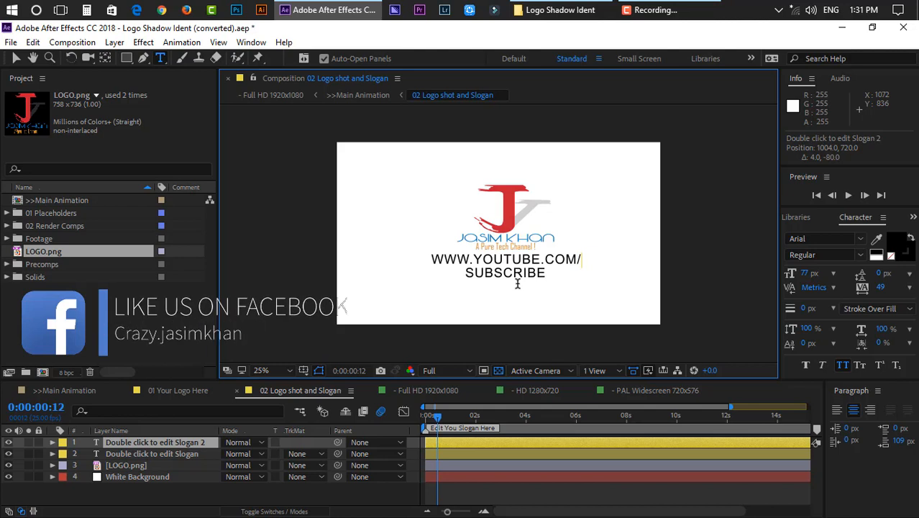
{"action": "type", "text": "JASIMKHANBD"}
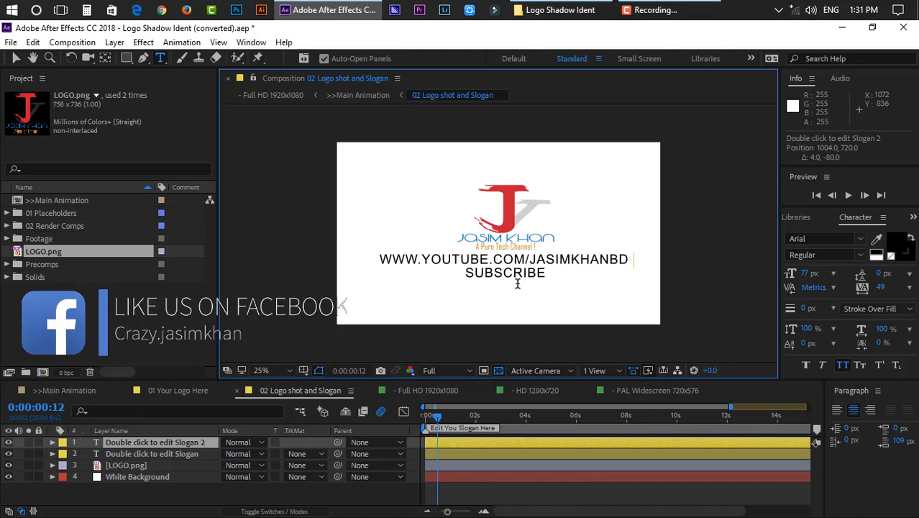
Format the channel address text at 39 px with faux bold and small caps
{"action": "key", "text": "ctrl+a"}
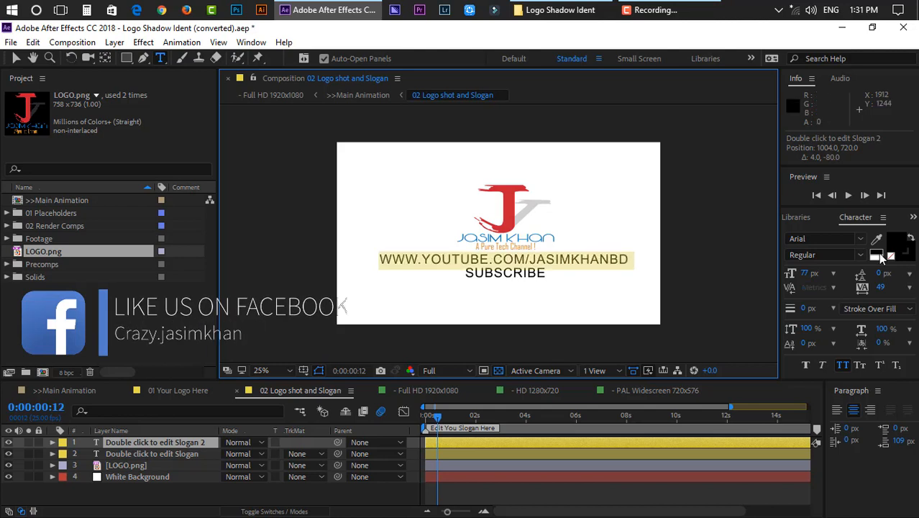
{"action": "left_click_drag", "start_coordinate": [808, 277], "coordinate": [780, 273]}
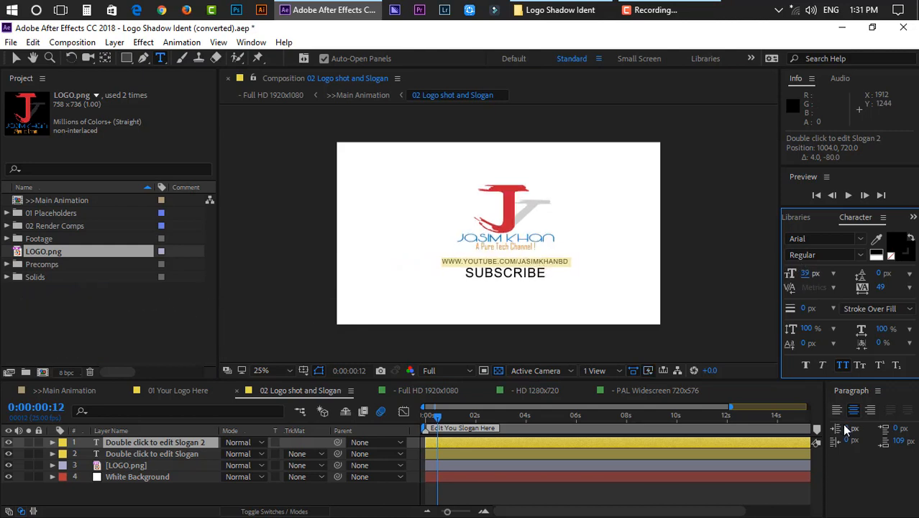
{"action": "left_click", "coordinate": [806, 365]}
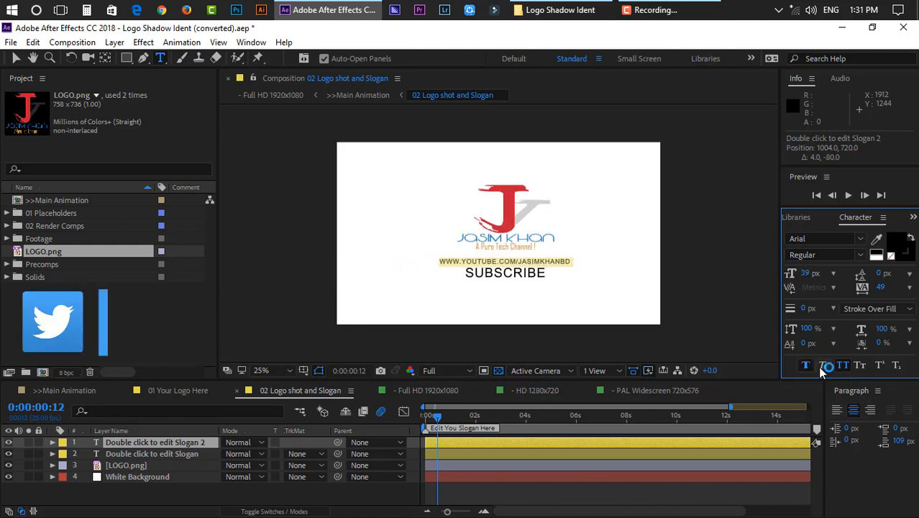
{"action": "left_click", "coordinate": [858, 367]}
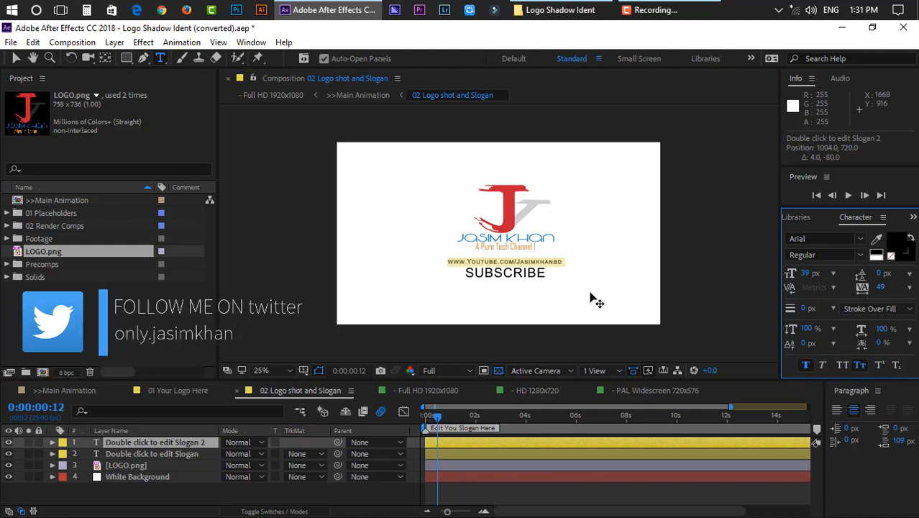
{"action": "left_click", "coordinate": [456, 262]}
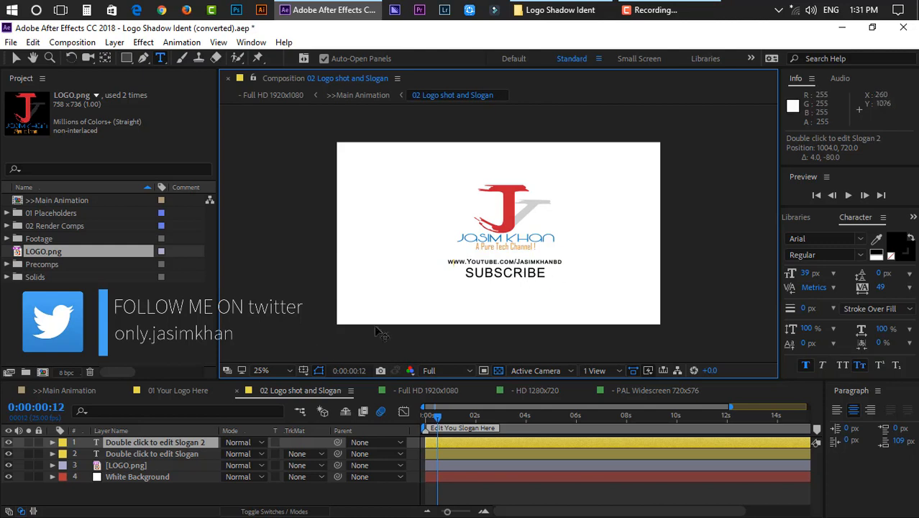
Nudge the channel address text up and sideways to position 1020, 688, centred just below the logo
{"action": "left_click", "coordinate": [16, 58]}
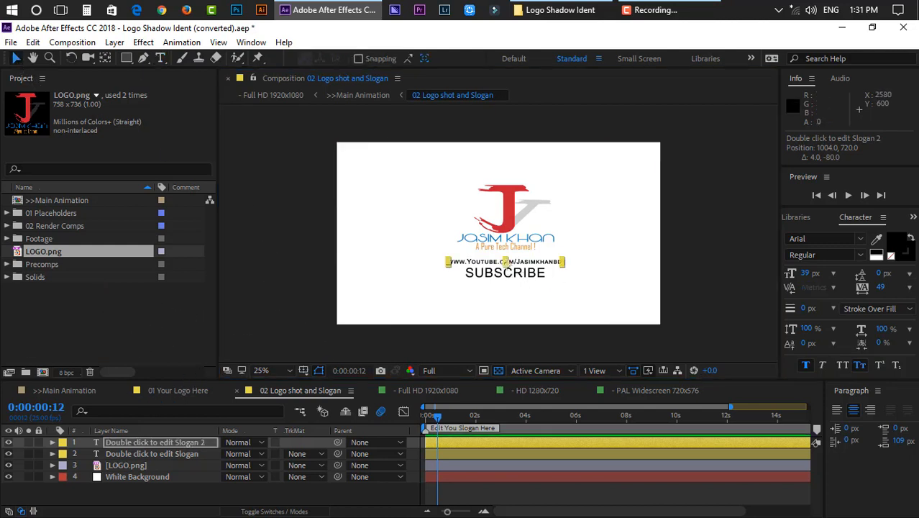
{"action": "key", "text": "Up"}
{"action": "key", "text": "Up"}
{"action": "key", "text": "Up"}
{"action": "key", "text": "Up"}
{"action": "key", "text": "Up"}
{"action": "key", "text": "Up"}
{"action": "key", "text": "Up"}
{"action": "key", "text": "Up"}
{"action": "key", "text": "Up"}
{"action": "key", "text": "Up"}
{"action": "key", "text": "Up"}
{"action": "key", "text": "Up"}
{"action": "key", "text": "Right"}
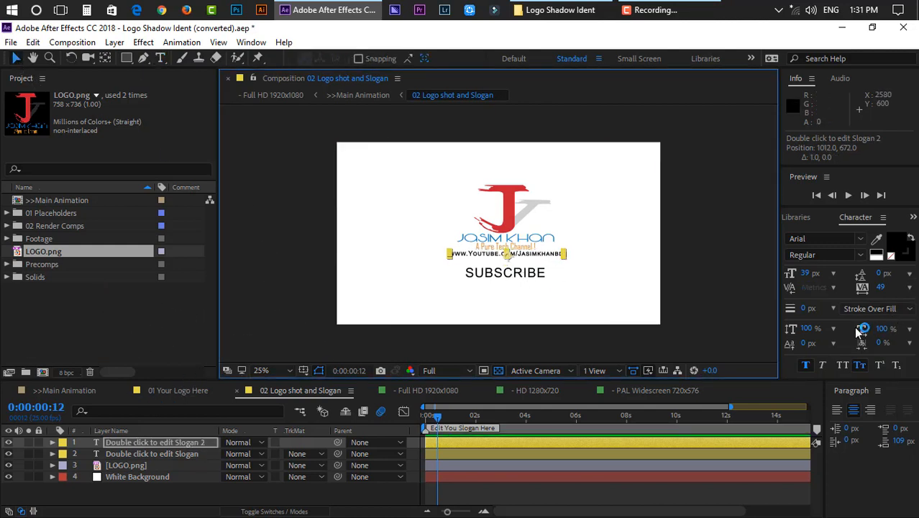
{"action": "key", "text": "Right"}
{"action": "key", "text": "Right"}
{"action": "key", "text": "Down"}
{"action": "key", "text": "Down"}
{"action": "key", "text": "Down"}
{"action": "key", "text": "Down"}
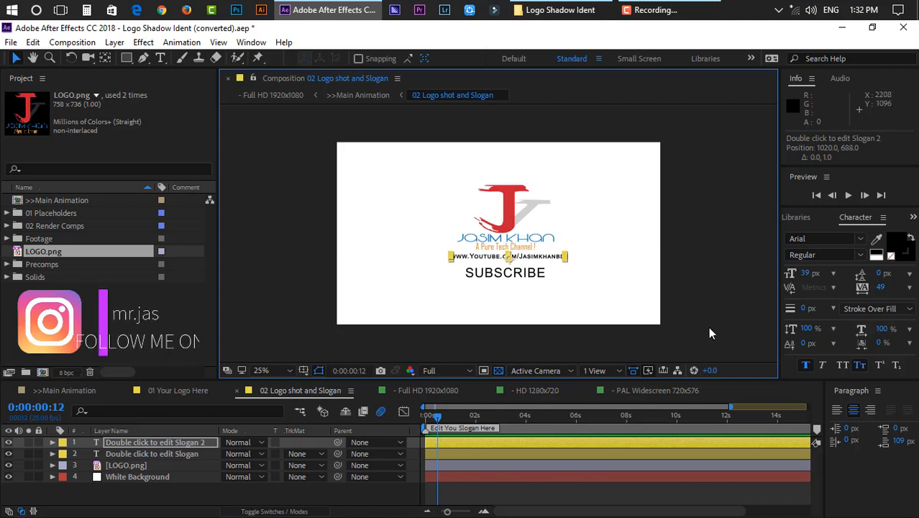
{"action": "key", "text": "Down"}
{"action": "key", "text": "Up"}
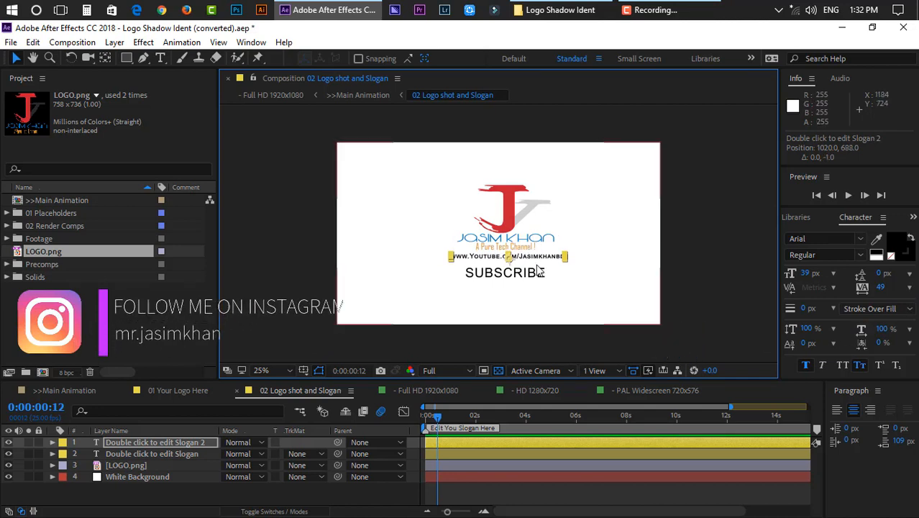
Change the channel address text's fill colour to blue, about RGB 45, 140, 235
{"action": "key", "text": "ctrl+t"}
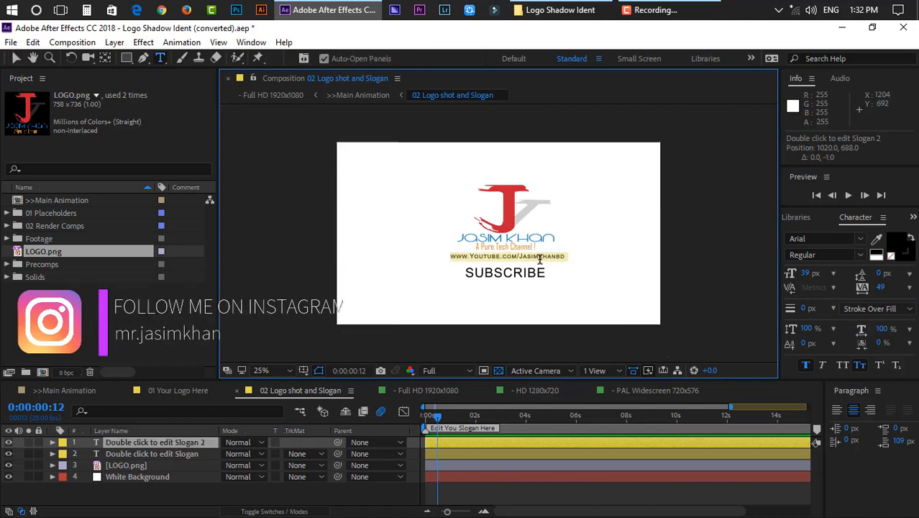
{"action": "left_click", "coordinate": [877, 253]}
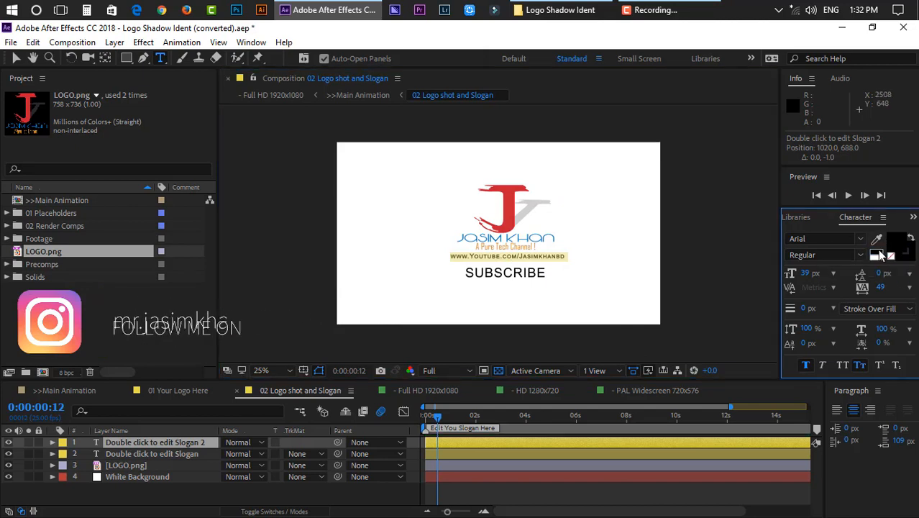
{"action": "left_click", "coordinate": [877, 256]}
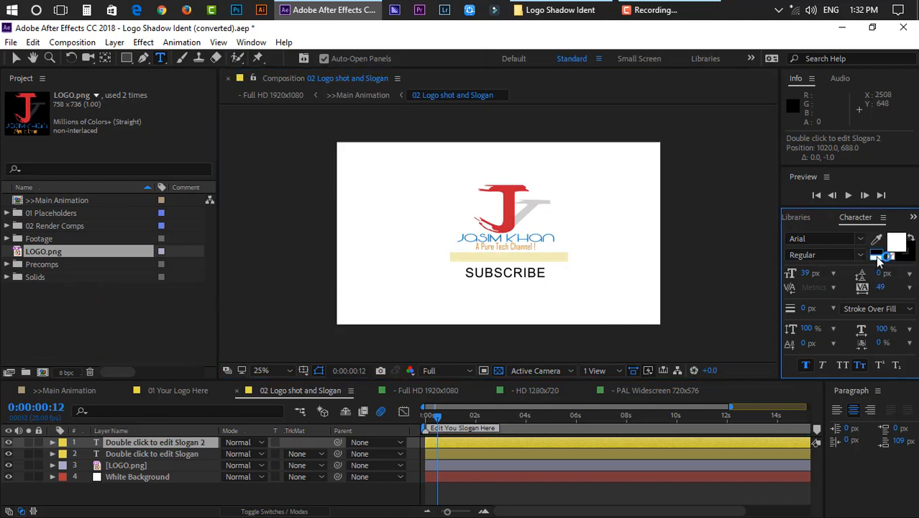
{"action": "left_click", "coordinate": [877, 251]}
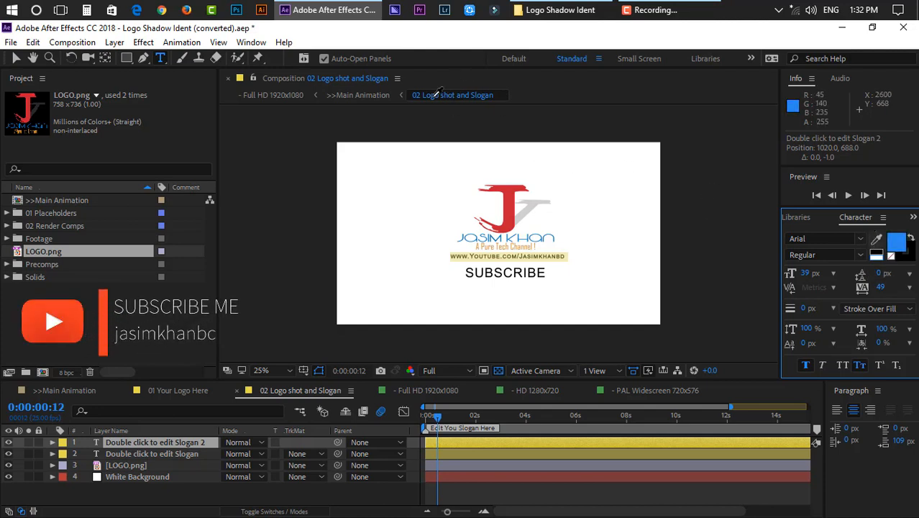
{"action": "left_click", "coordinate": [624, 347]}
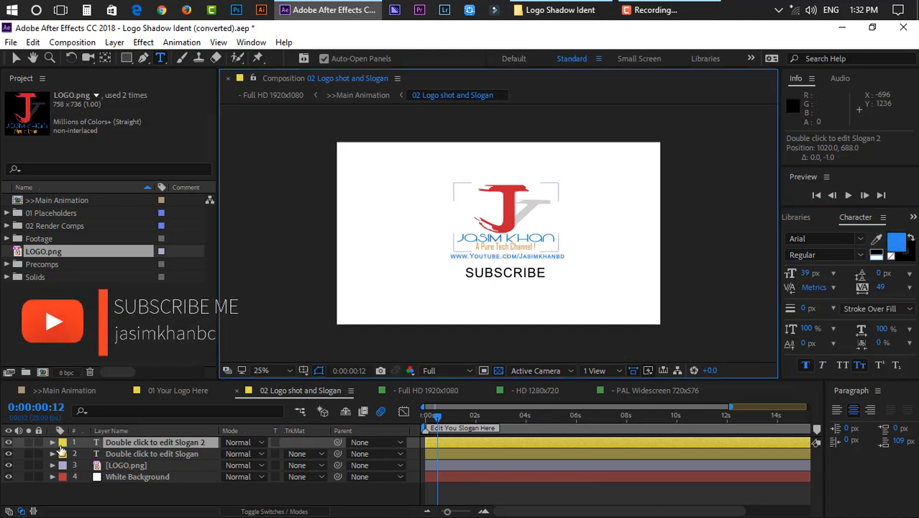
Nudge the SUBSCRIBE text up to position 1000, 764, close beneath the channel address
{"action": "left_click", "coordinate": [16, 58]}
{"action": "left_click", "coordinate": [538, 274]}
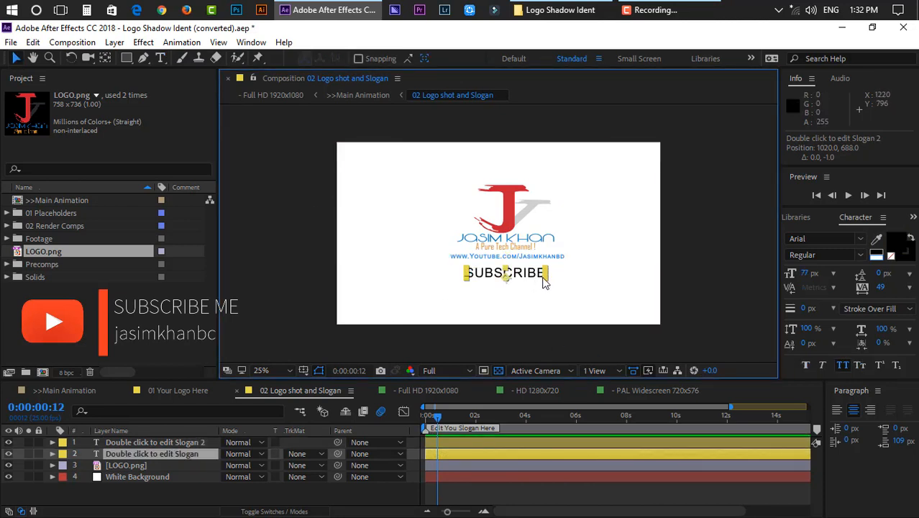
{"action": "key", "text": "Up"}
{"action": "key", "text": "Up"}
{"action": "key", "text": "Up"}
{"action": "key", "text": "Up"}
{"action": "key", "text": "Up"}
{"action": "key", "text": "Up"}
{"action": "key", "text": "Up"}
{"action": "key", "text": "Up"}
{"action": "key", "text": "Up"}
{"action": "key", "text": "Right"}
{"action": "key", "text": "Right"}
{"action": "key", "text": "Right"}
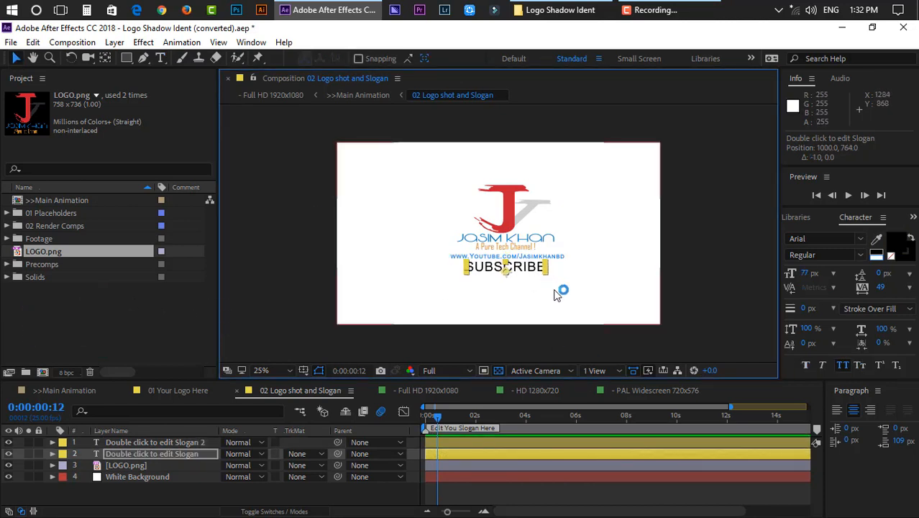
Open the Main Animation composition at its first frame and look through its layer stack
{"action": "left_click", "coordinate": [618, 311]}
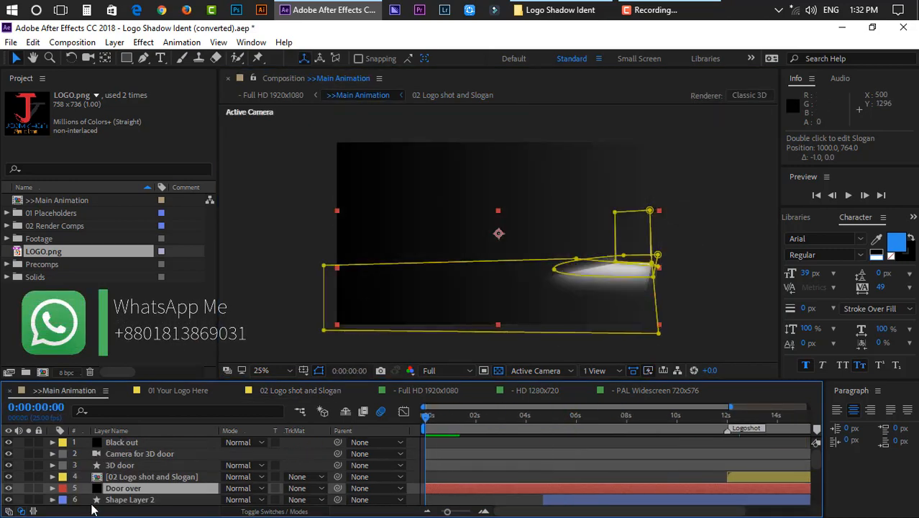
{"action": "scroll", "coordinate": [76, 480], "scroll_direction": "down", "scroll_amount": 5}
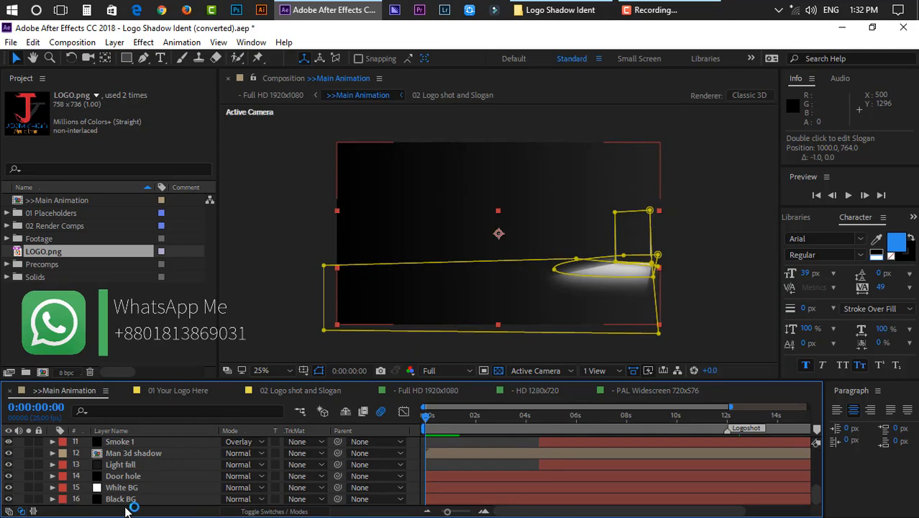
{"action": "left_click_drag", "start_coordinate": [816, 494], "coordinate": [836, 284]}
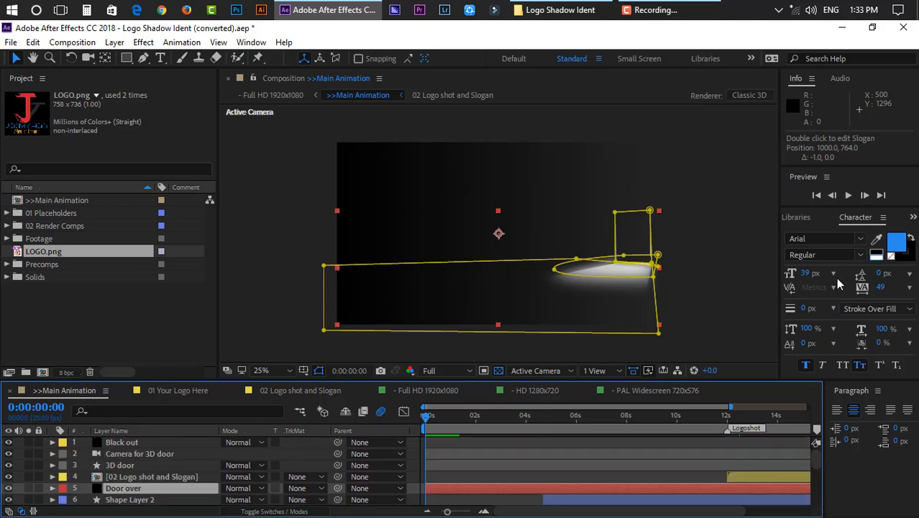
Preview the Main Animation composition from its first frame, stop partway, and look down its layer stack
{"action": "left_click", "coordinate": [849, 195]}
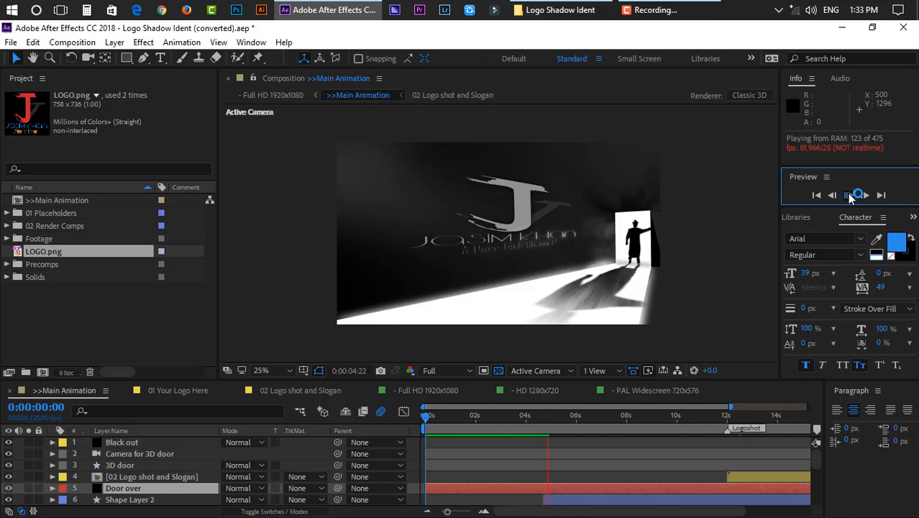
{"action": "left_click", "coordinate": [849, 195]}
{"action": "scroll", "coordinate": [498, 466], "scroll_direction": "down", "scroll_amount": 5}
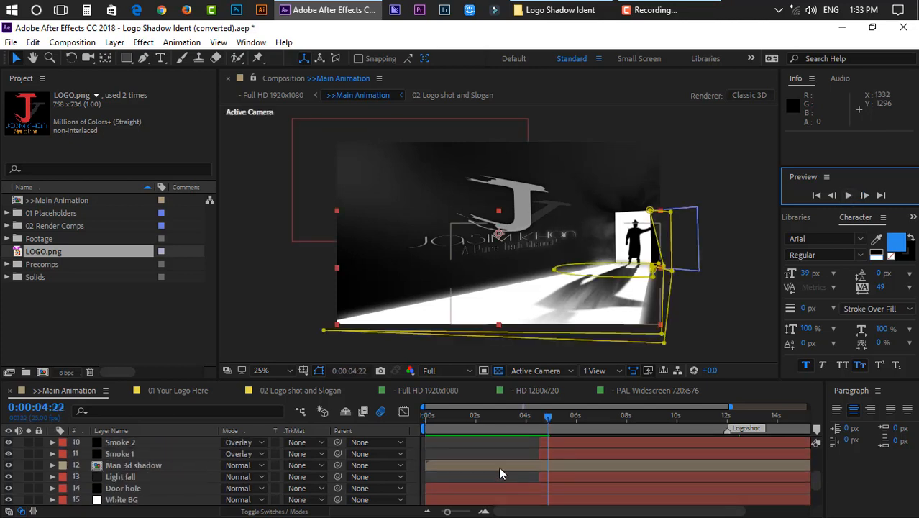
Look through the project's folders and expand Footage to reach the template's audio file
{"action": "left_click", "coordinate": [47, 297]}
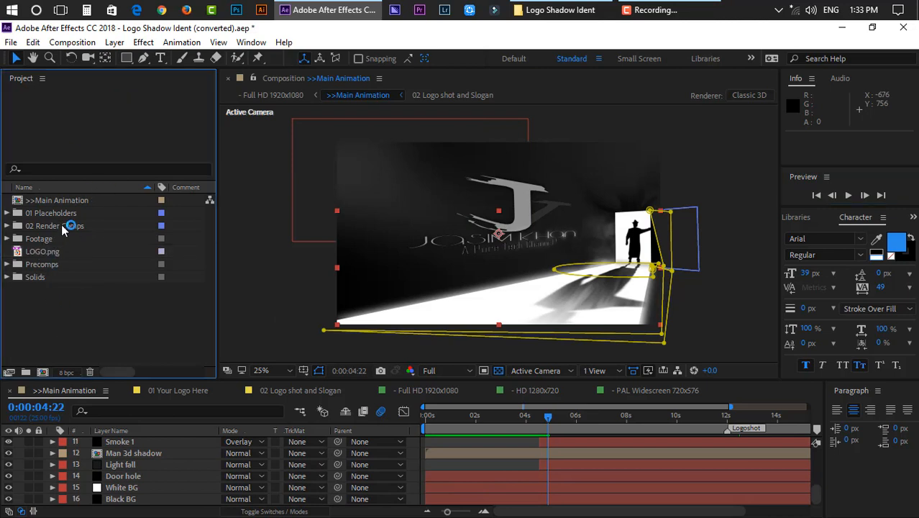
{"action": "left_click", "coordinate": [61, 225]}
{"action": "left_click", "coordinate": [61, 214]}
{"action": "left_click", "coordinate": [7, 214]}
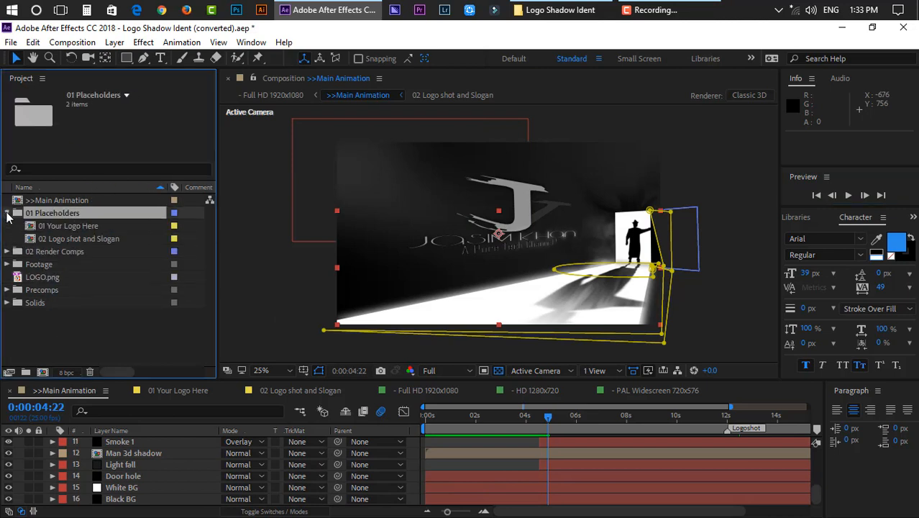
{"action": "left_click", "coordinate": [6, 214]}
{"action": "left_click", "coordinate": [7, 226]}
{"action": "left_click", "coordinate": [8, 225]}
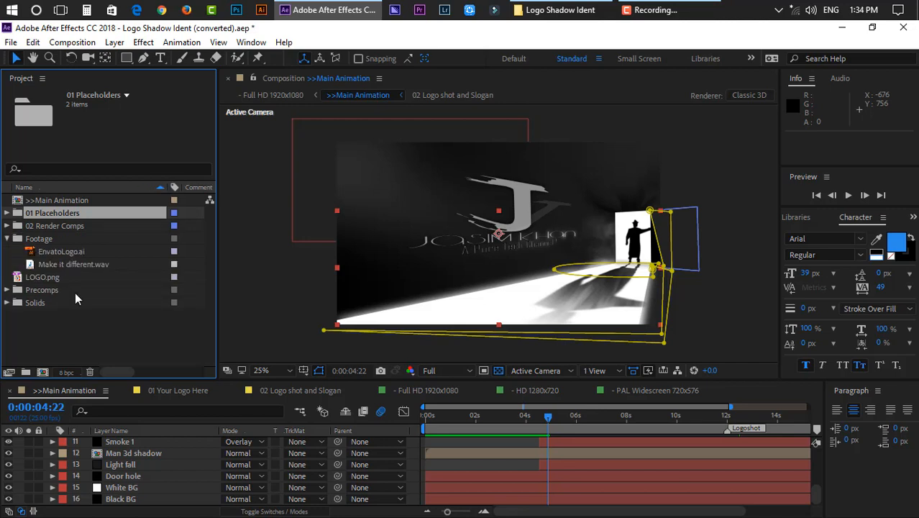
Add Make it different.wav to the Main Animation composition as the lowest layer, beneath Black BG
{"action": "left_click", "coordinate": [72, 264]}
{"action": "left_click_drag", "start_coordinate": [61, 270], "coordinate": [298, 412]}
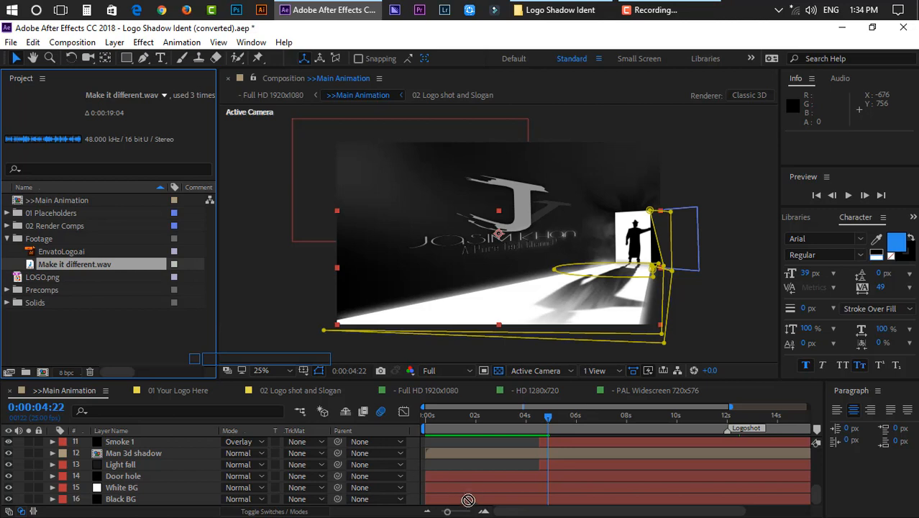
{"action": "left_click_drag", "start_coordinate": [468, 500], "coordinate": [78, 267]}
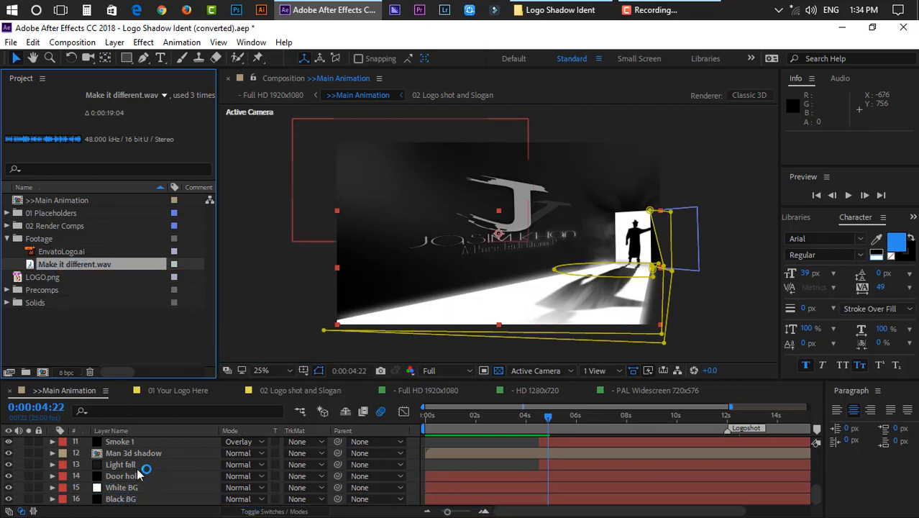
{"action": "left_click", "coordinate": [816, 498]}
{"action": "scroll", "coordinate": [127, 493], "scroll_direction": "up", "scroll_amount": 2}
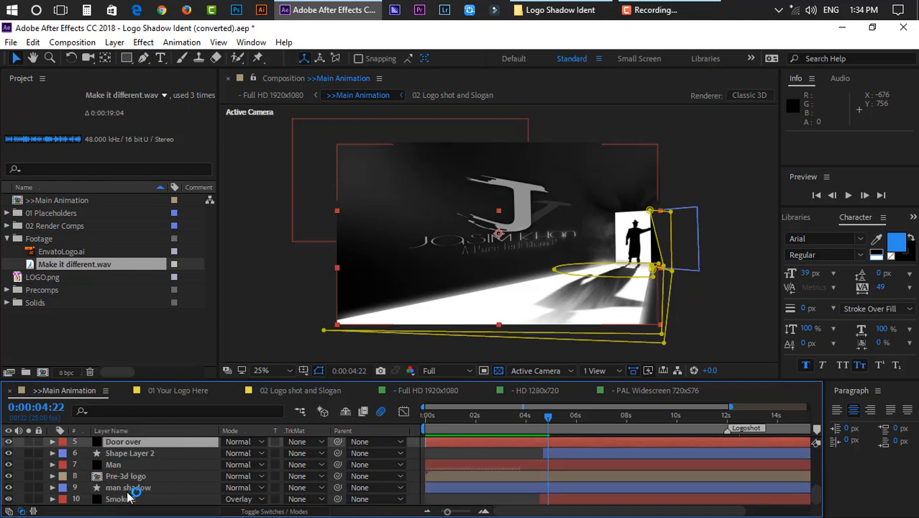
{"action": "scroll", "coordinate": [128, 492], "scroll_direction": "down", "scroll_amount": 3}
{"action": "left_click_drag", "start_coordinate": [74, 263], "coordinate": [73, 504]}
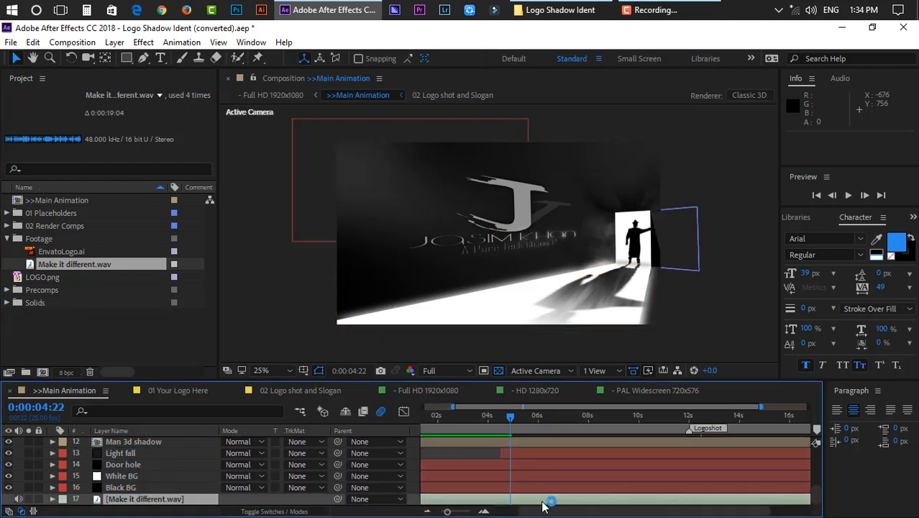
Return to the first frame of Main Animation and briefly preview it with the added soundtrack
{"action": "left_click_drag", "start_coordinate": [510, 421], "coordinate": [425, 428]}
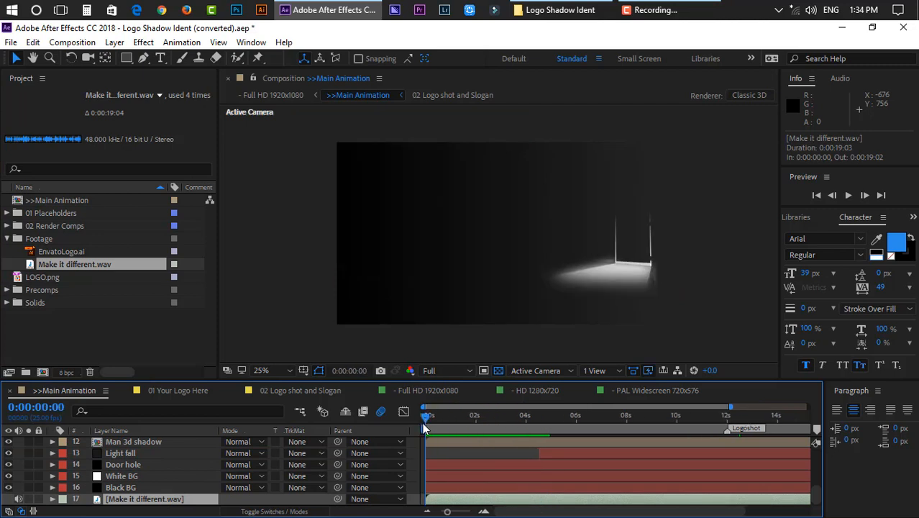
{"action": "left_click", "coordinate": [846, 195]}
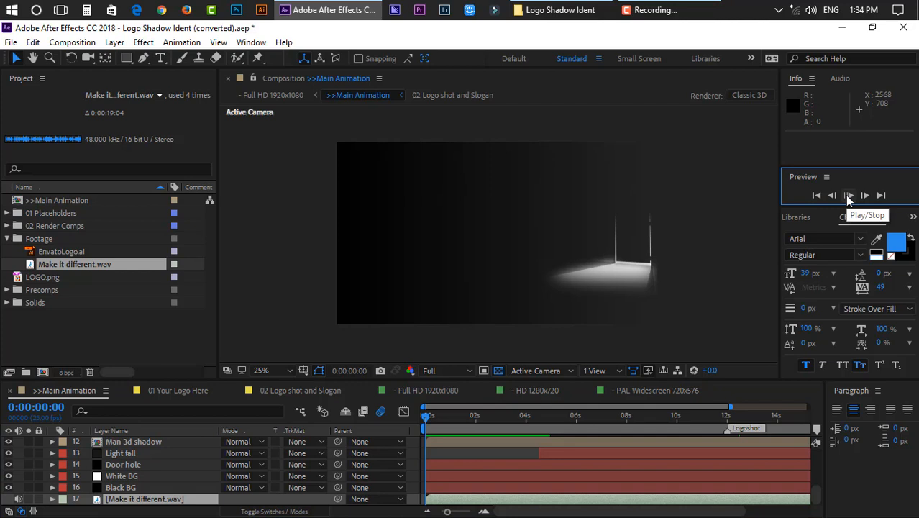
{"action": "left_click", "coordinate": [846, 196]}
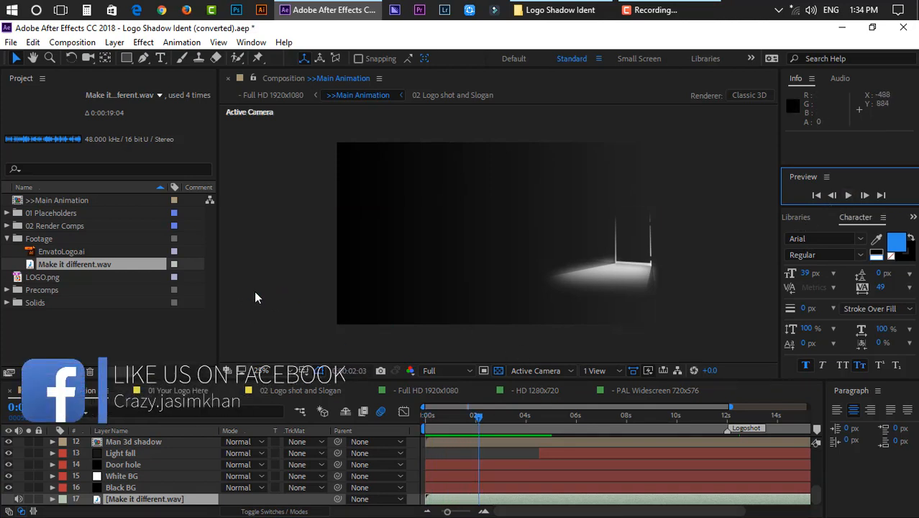
Add Main Animation to the render queue and set its output file to Main Animation.avi in the Logo Shadow Ident folder
{"action": "left_click", "coordinate": [72, 42]}
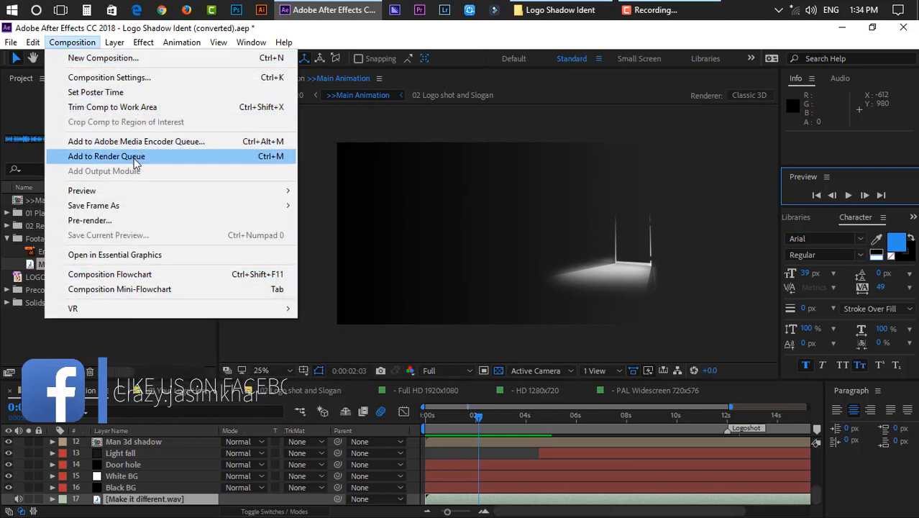
{"action": "left_click", "coordinate": [134, 158]}
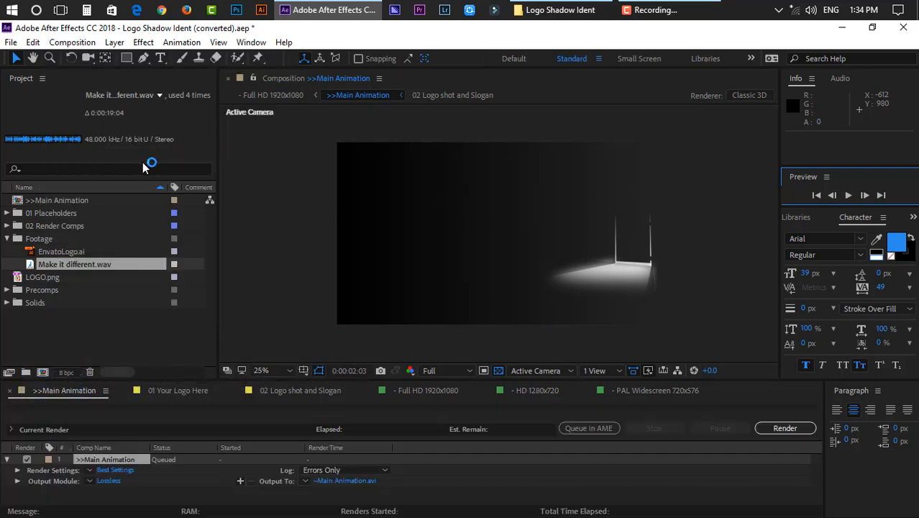
{"action": "left_click", "coordinate": [335, 480]}
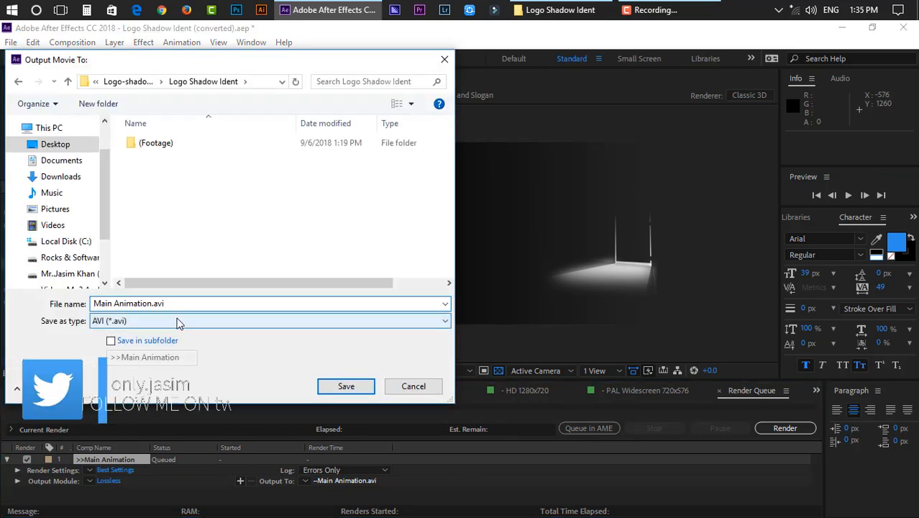
{"action": "left_click", "coordinate": [345, 385]}
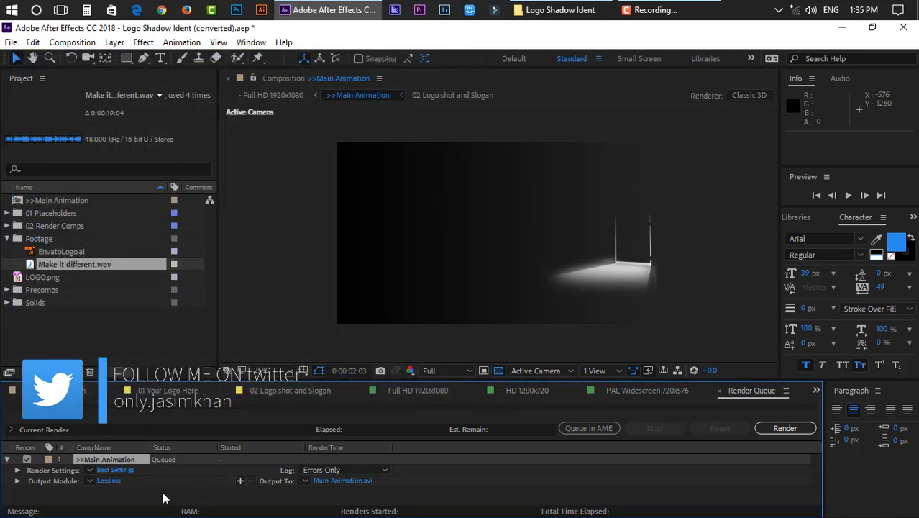
Set the output module's format to QuickTime and its video channels to RGB + Alpha
{"action": "left_click", "coordinate": [107, 481]}
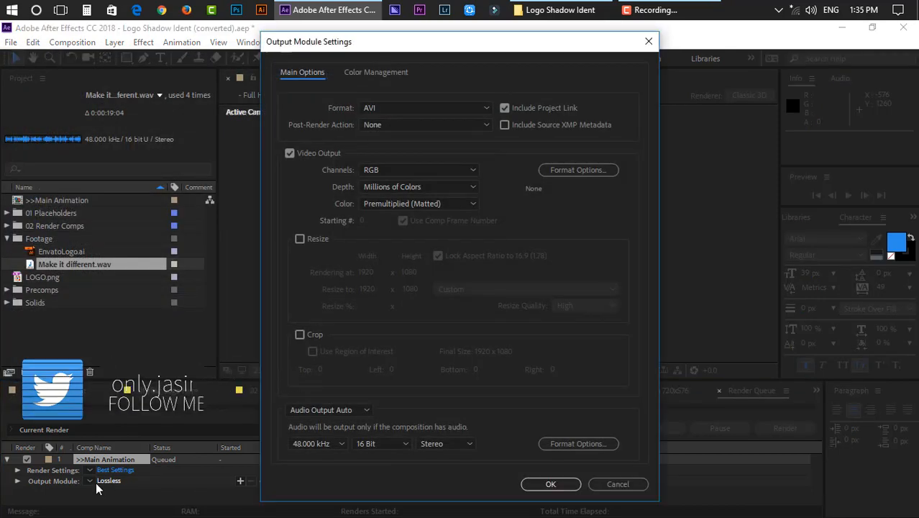
{"action": "left_click", "coordinate": [424, 107]}
{"action": "left_click", "coordinate": [401, 256]}
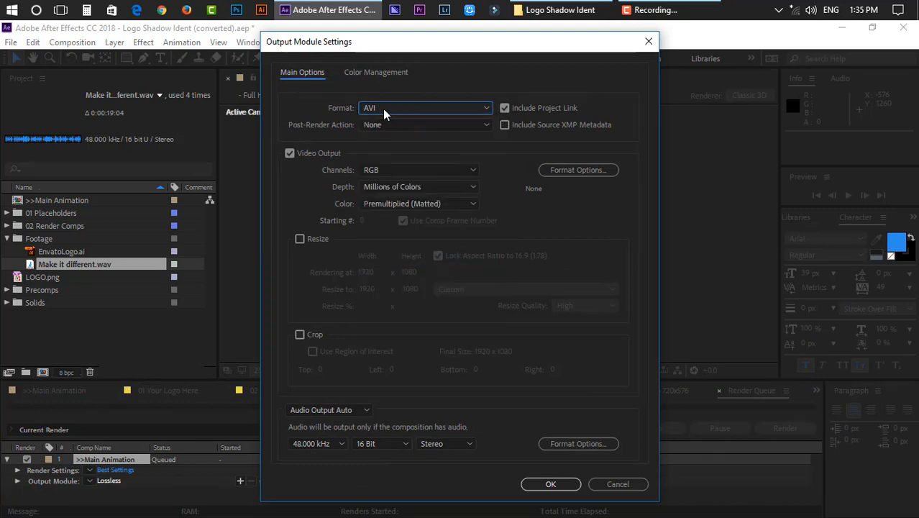
{"action": "left_click", "coordinate": [370, 171]}
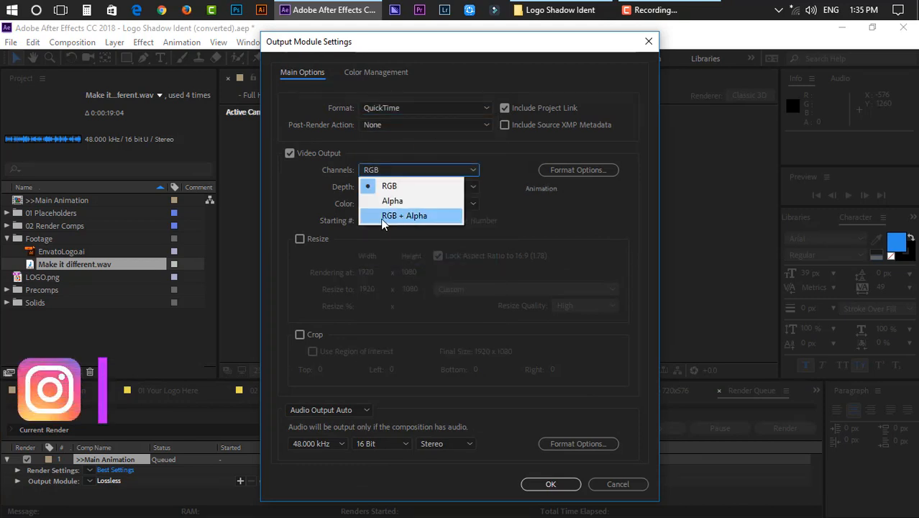
{"action": "left_click", "coordinate": [414, 216]}
{"action": "left_click", "coordinate": [548, 486]}
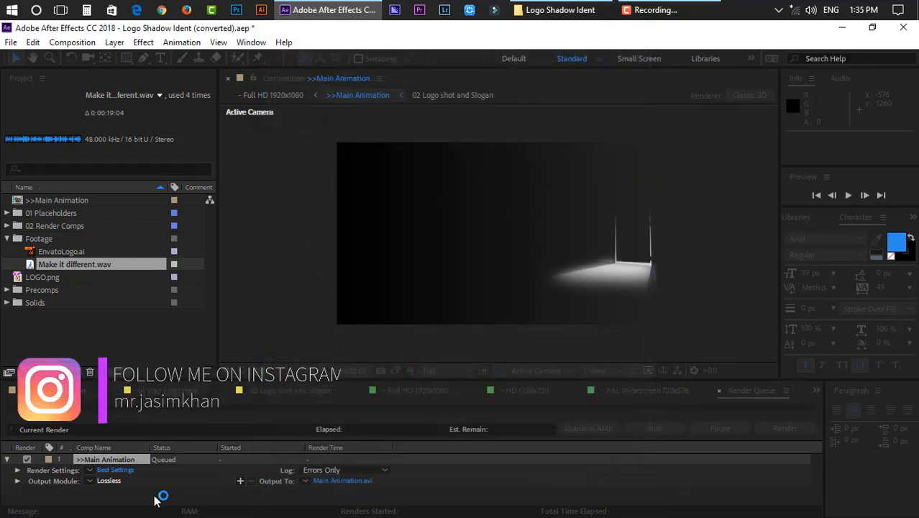
Set the render settings' resolution to Full and start rendering the queued Main Animation composition
{"action": "left_click", "coordinate": [115, 469]}
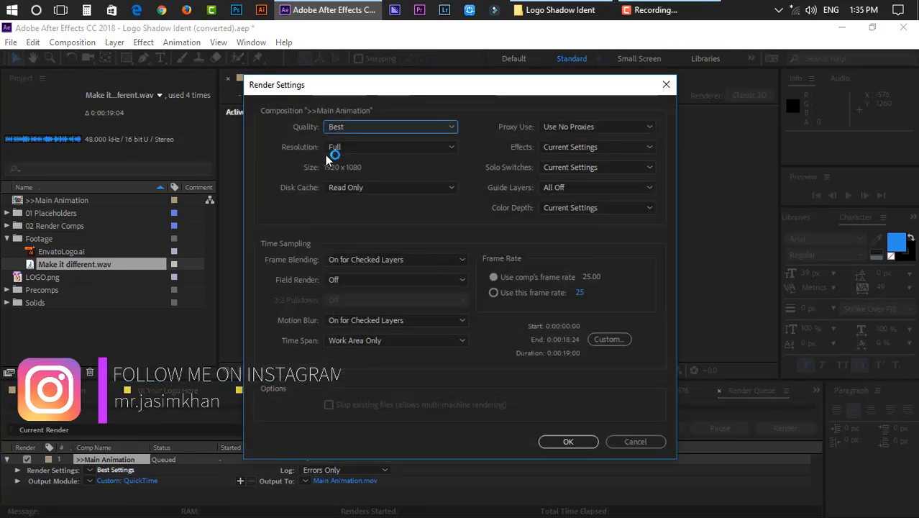
{"action": "left_click", "coordinate": [371, 148]}
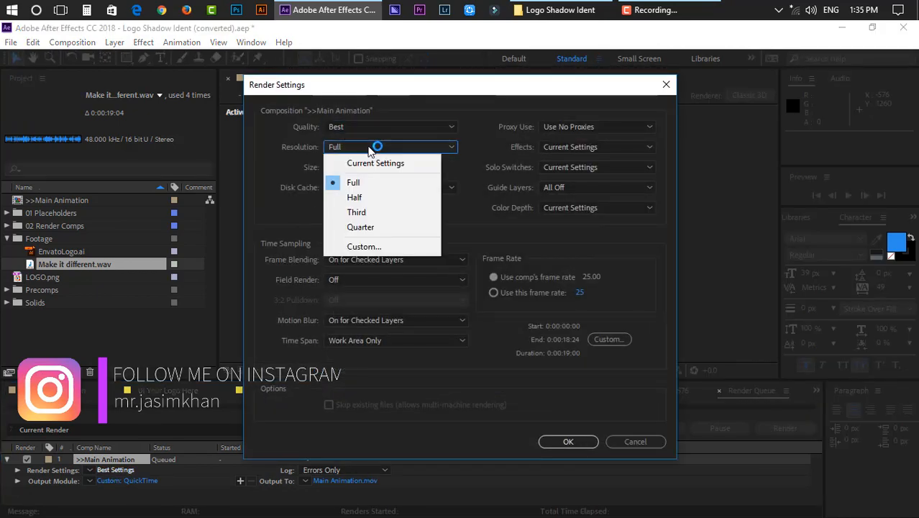
{"action": "left_click", "coordinate": [368, 181]}
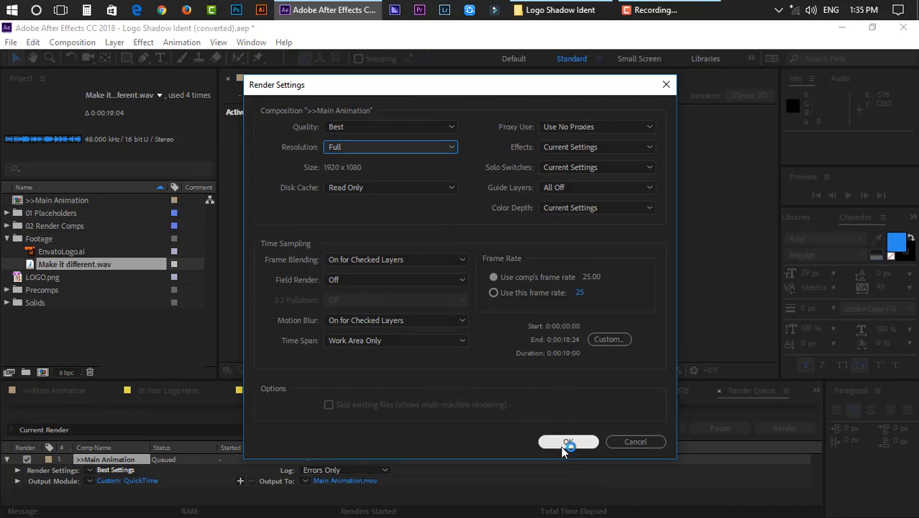
{"action": "left_click", "coordinate": [565, 444]}
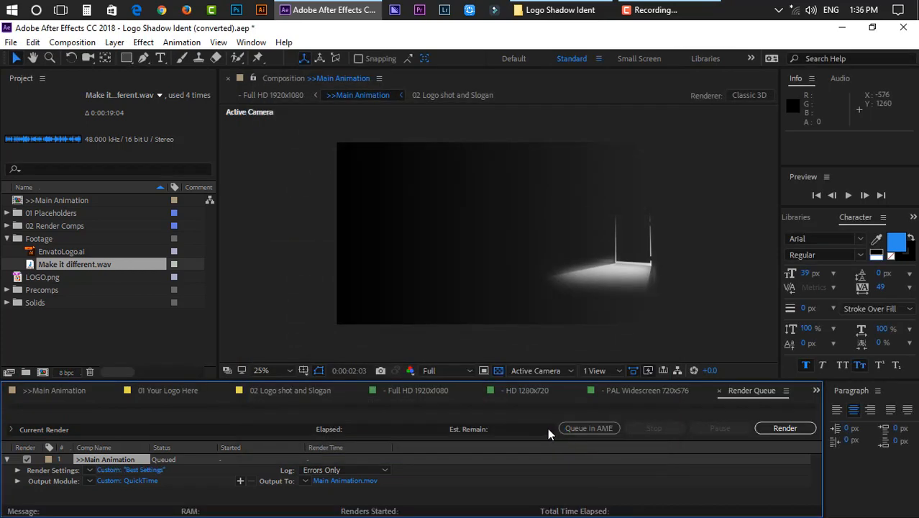
{"action": "left_click", "coordinate": [790, 427]}
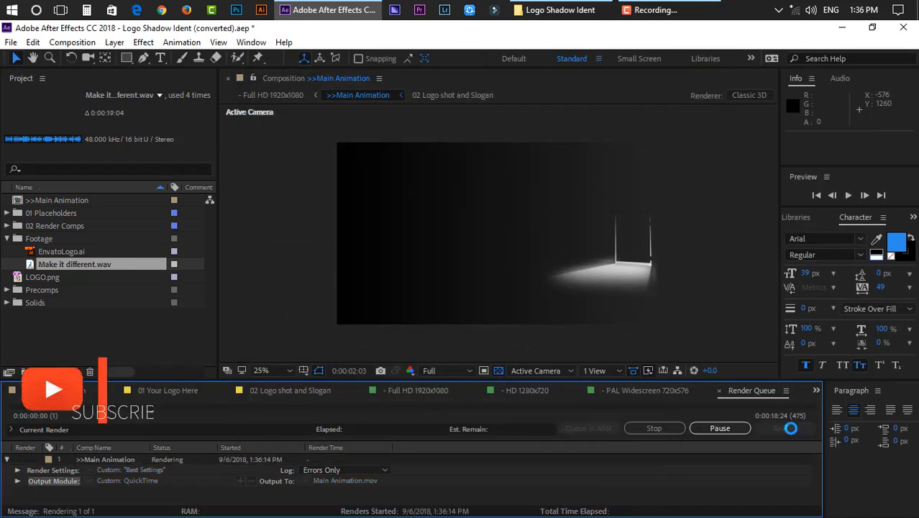